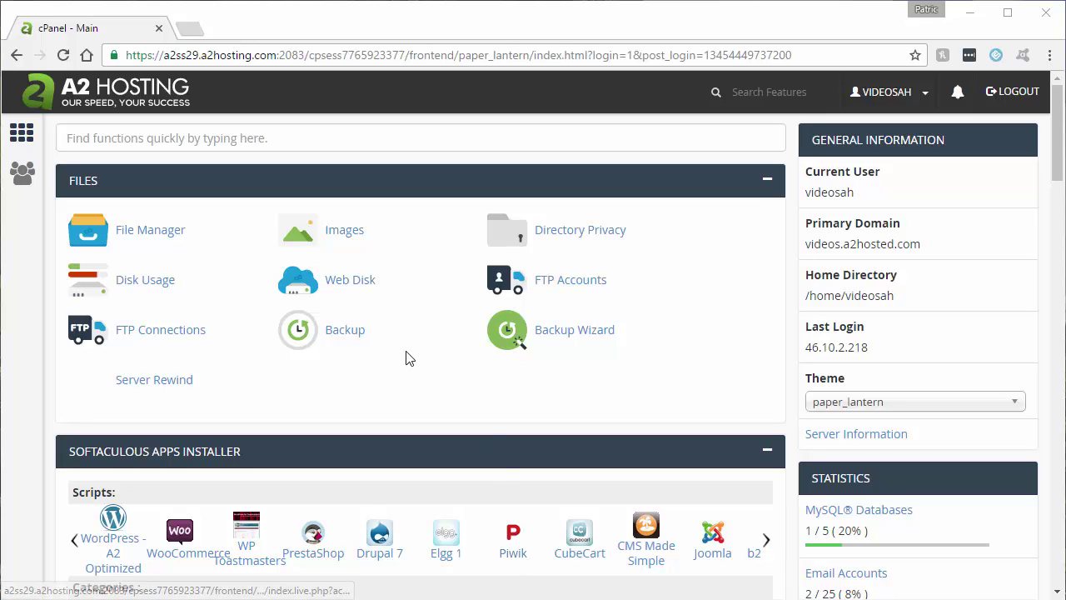
# Open Cron Jobs under Advanced and scroll down to the empty Add New Cron Job form
pyautogui.scroll(-4, 409, 358)
pyautogui.scroll(-9, 409, 358)
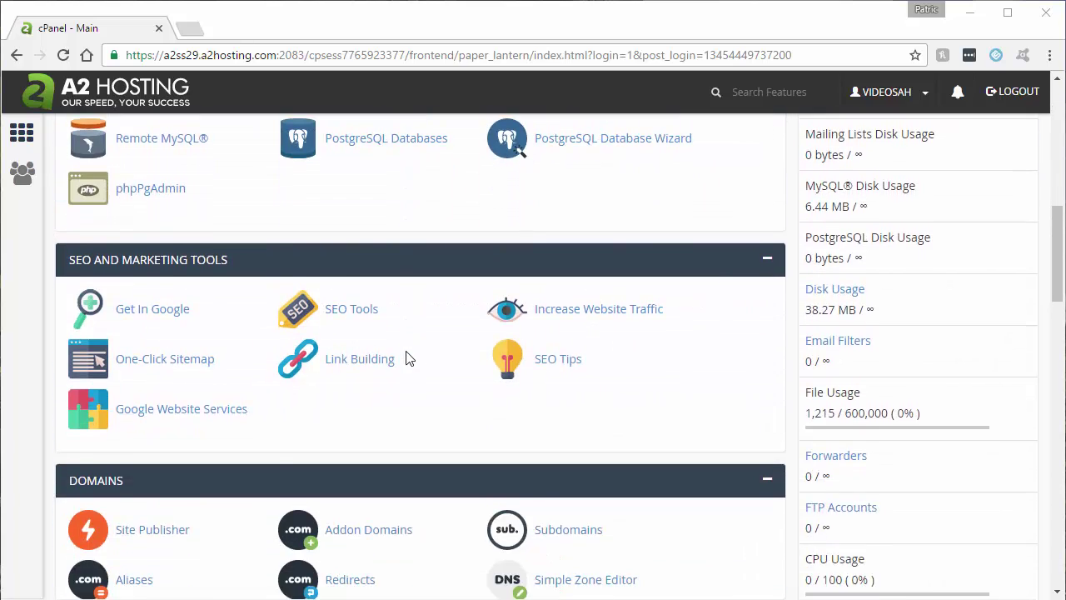
pyautogui.scroll(-10, 409, 357)
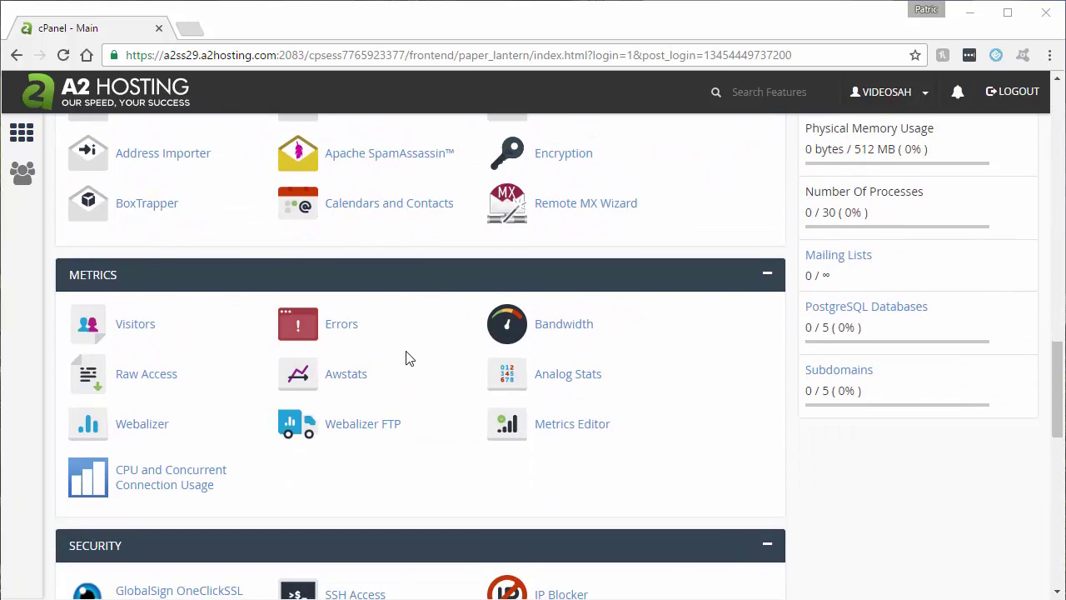
pyautogui.scroll(-5, 409, 358)
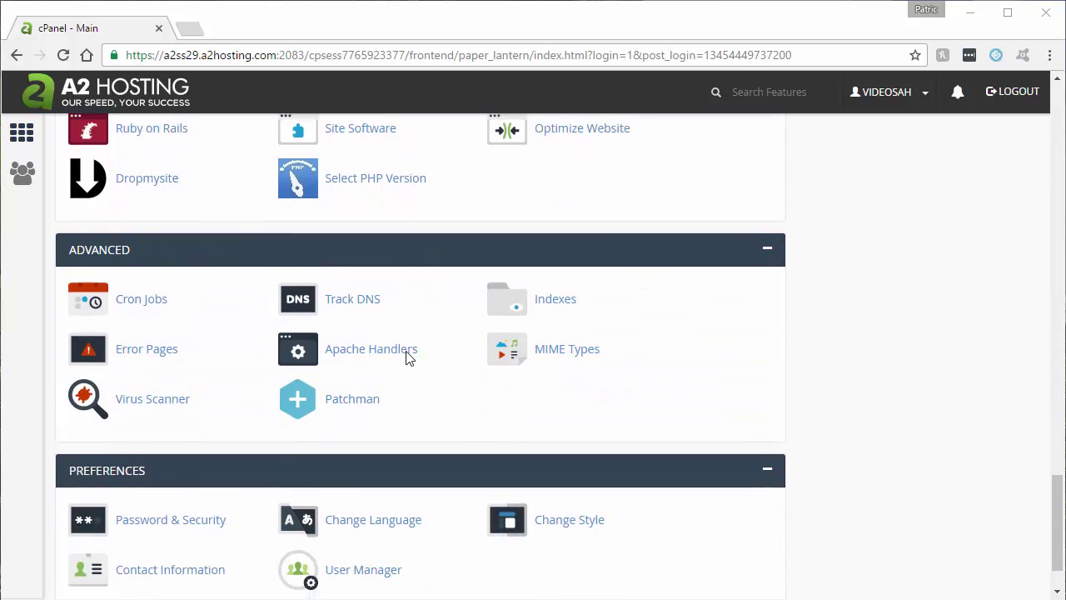
pyautogui.click(152, 291)
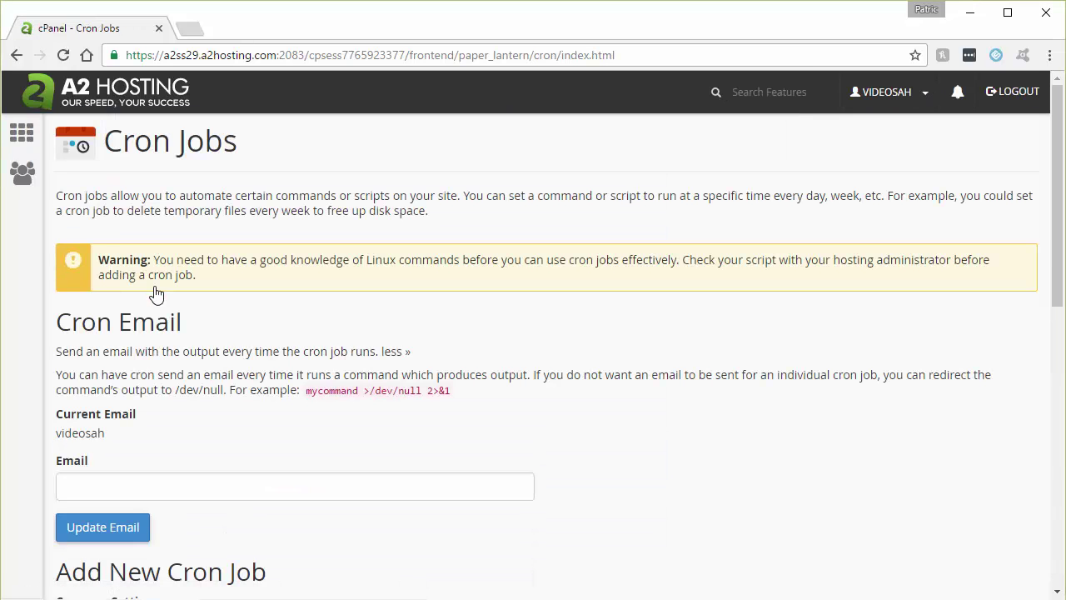
pyautogui.scroll(-2, 349, 347)
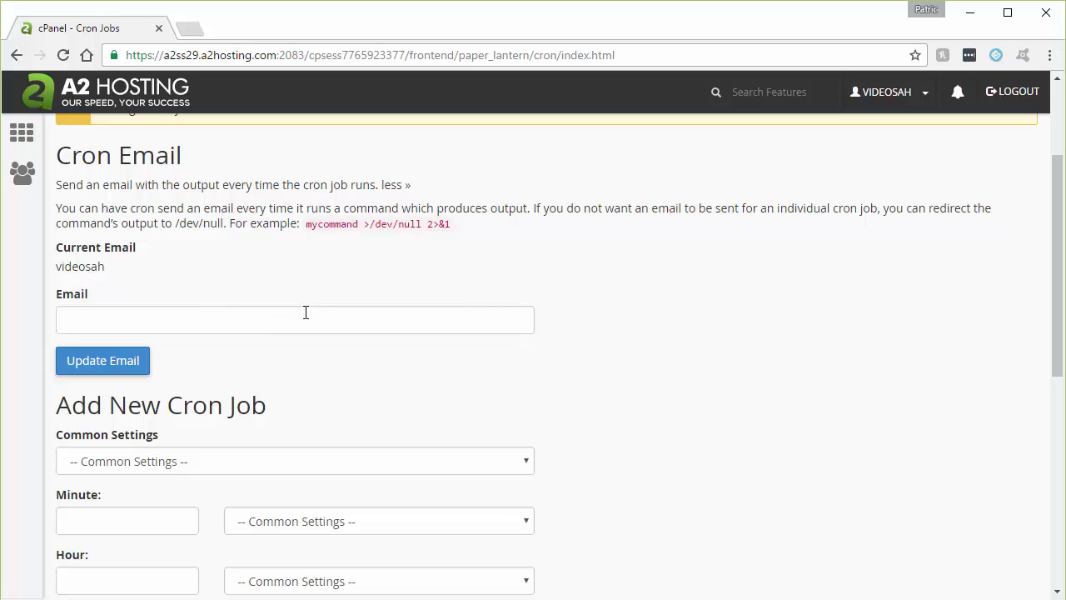
pyautogui.scroll(-2, 486, 370)
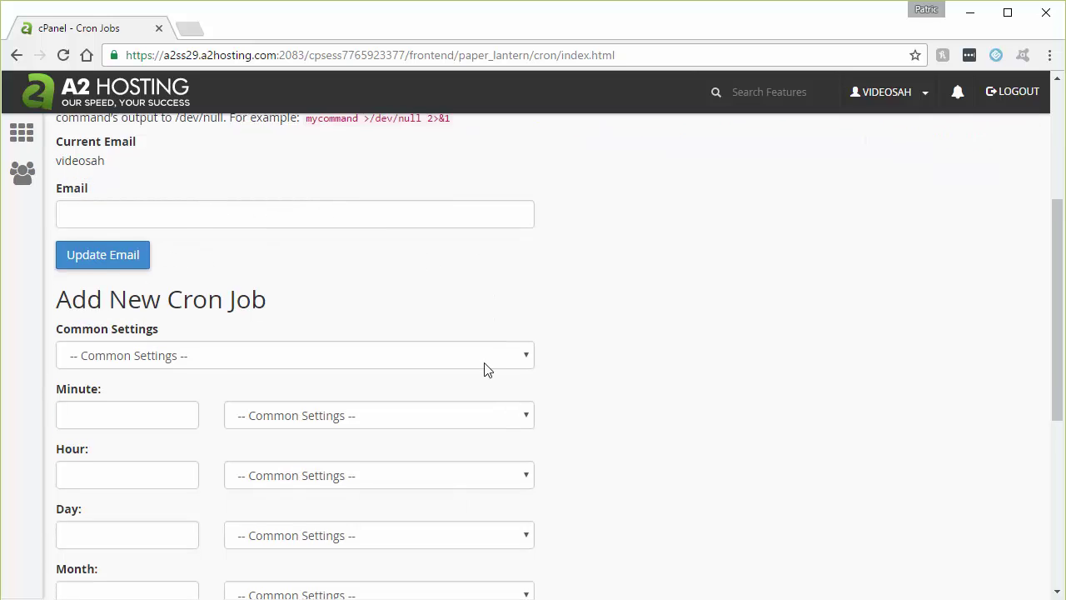
pyautogui.scroll(-2, 487, 369)
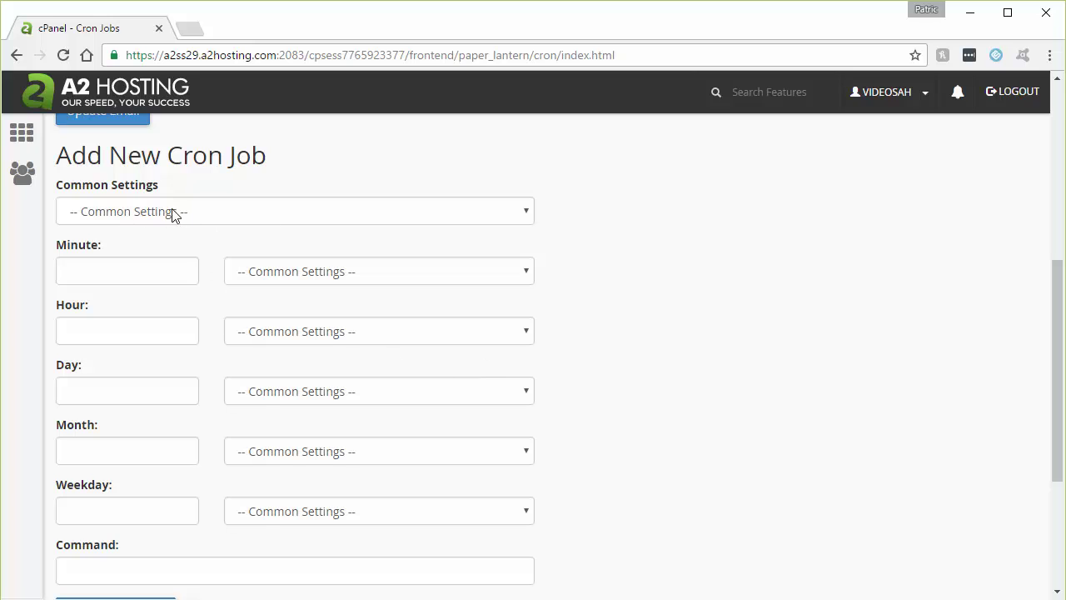
# Choose the Once Per Day (0 0 * * *) common setting as the new job's schedule
pyautogui.click(219, 216)
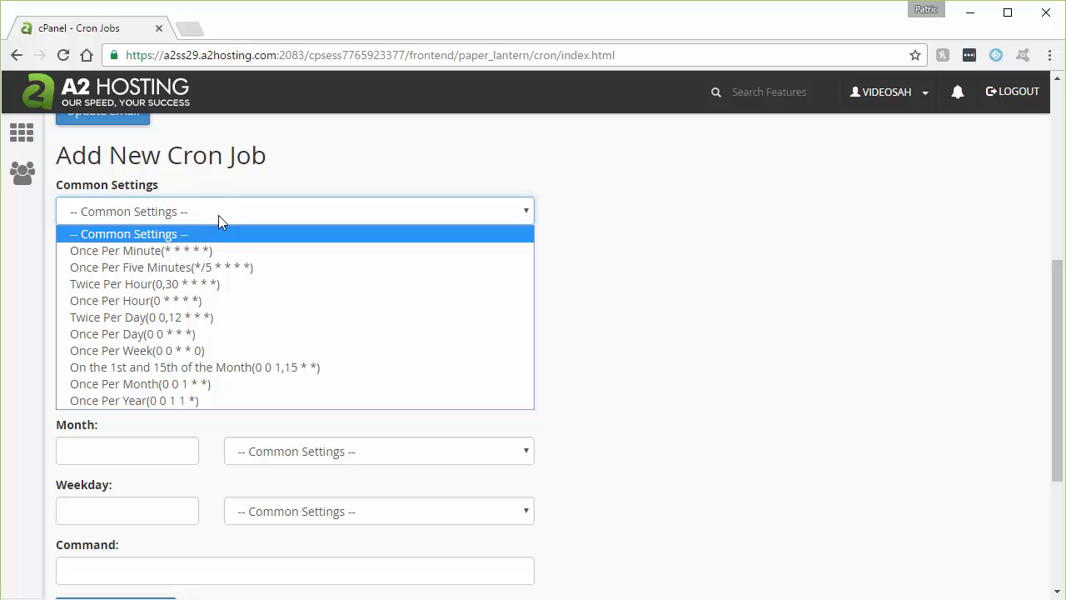
pyautogui.click(208, 334)
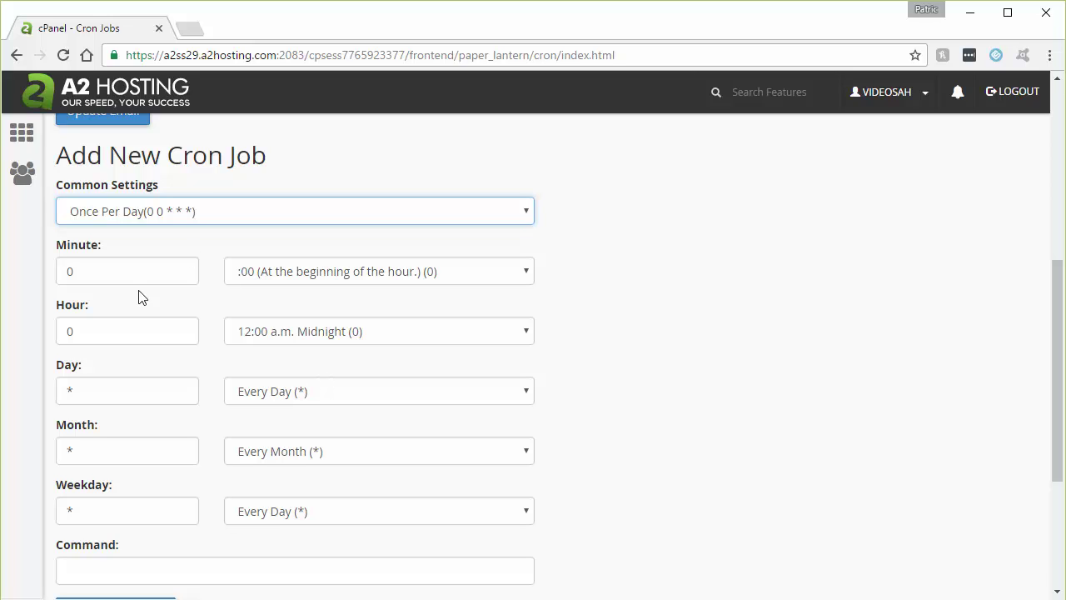
pyautogui.scroll(-2, 254, 364)
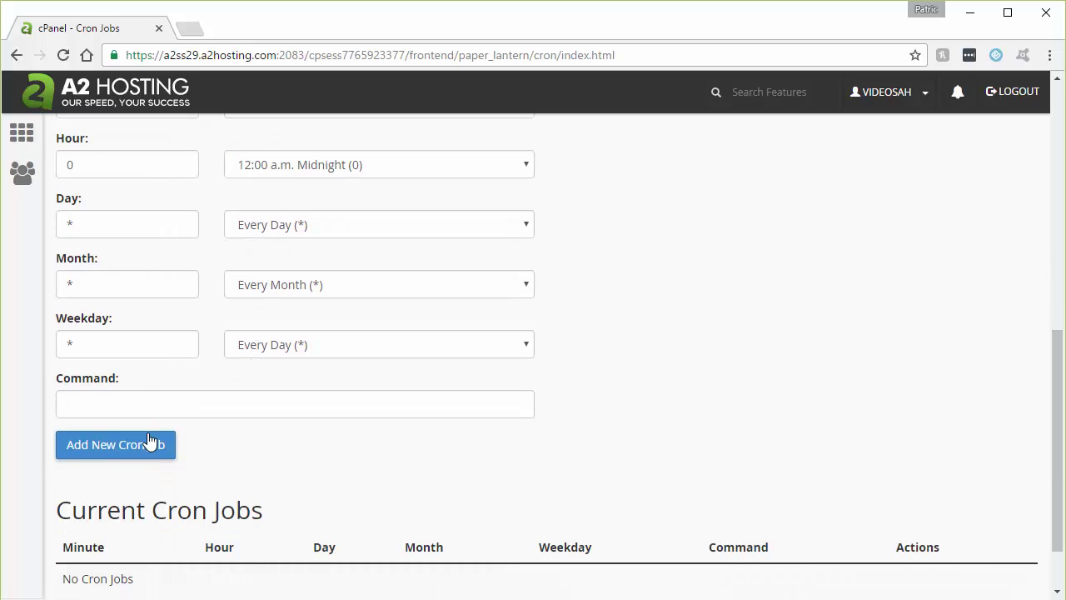
# Enter a /usr/bin/mysqldump command with the database username and password, dumping dbname to /path/backup.sql
pyautogui.click(142, 398)
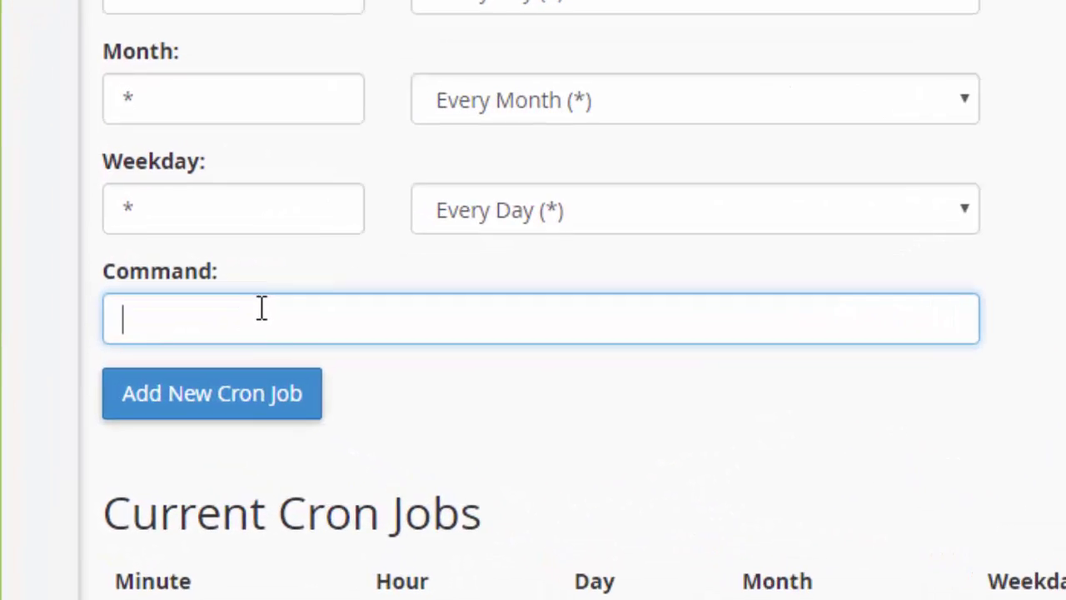
pyautogui.write('/usr/bin/')
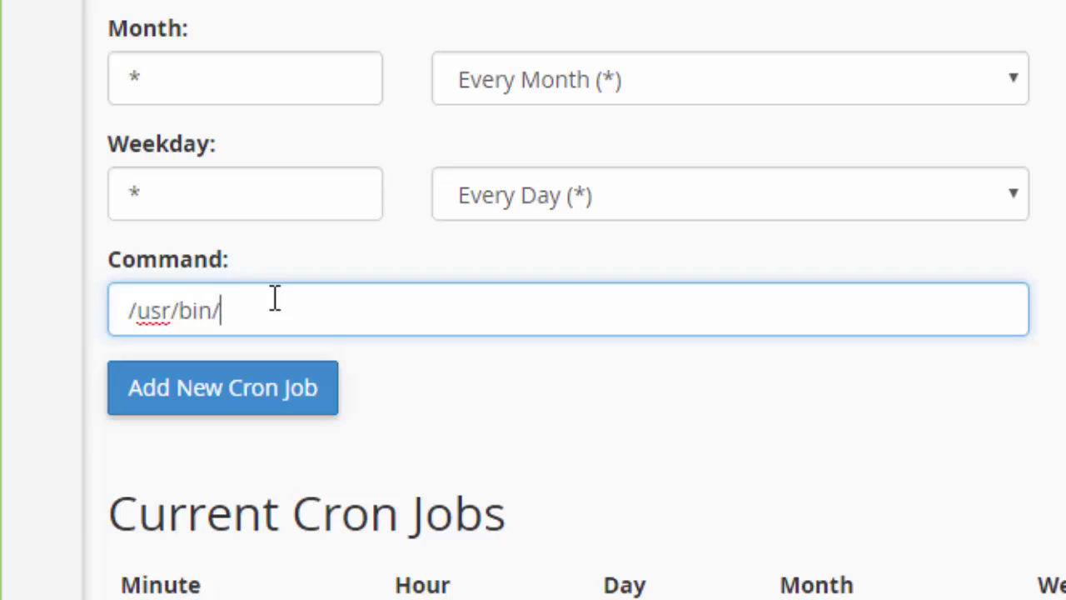
pyautogui.write('mysqldum')
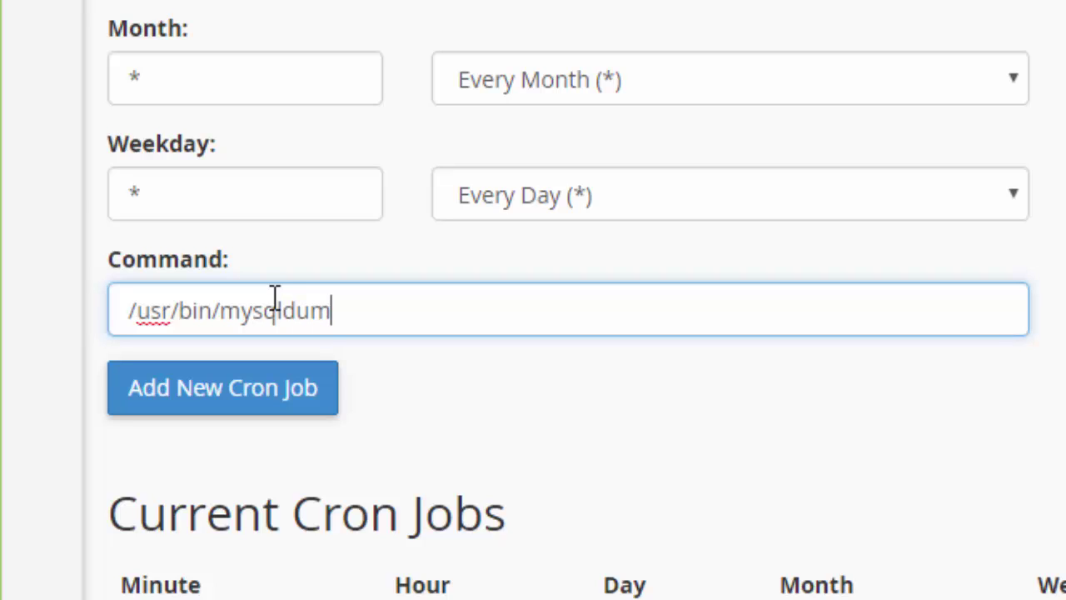
pyautogui.write('p -u')
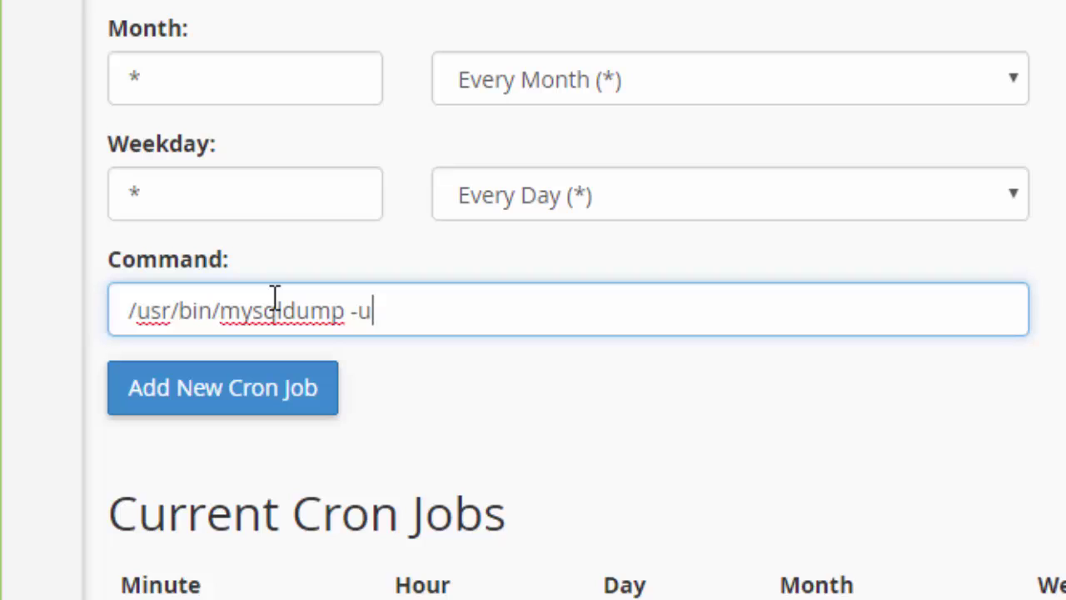
pyautogui.write(' dbusername')
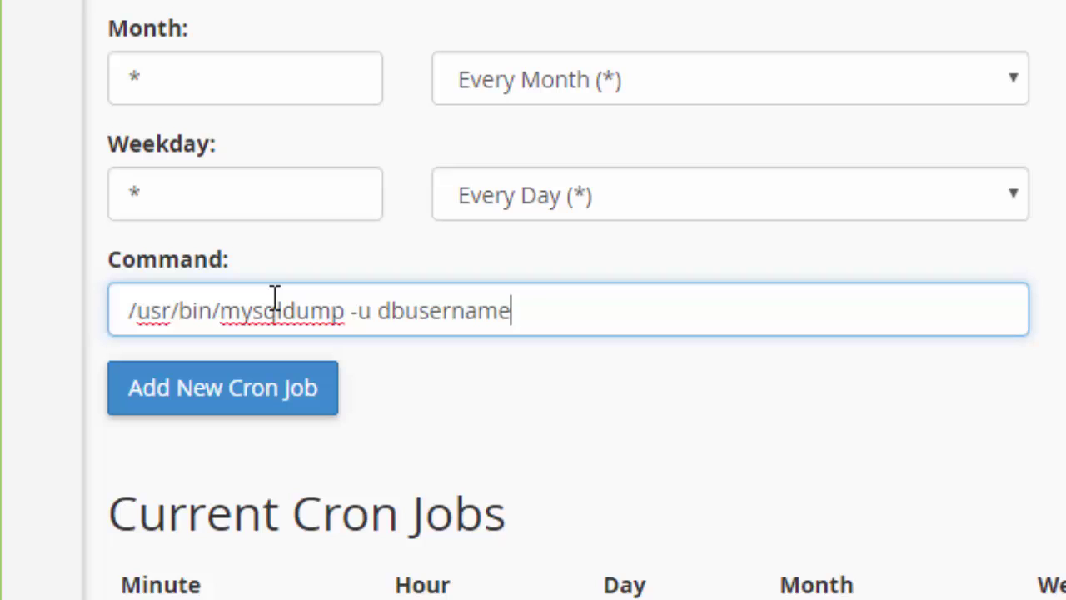
pyautogui.write('-p')
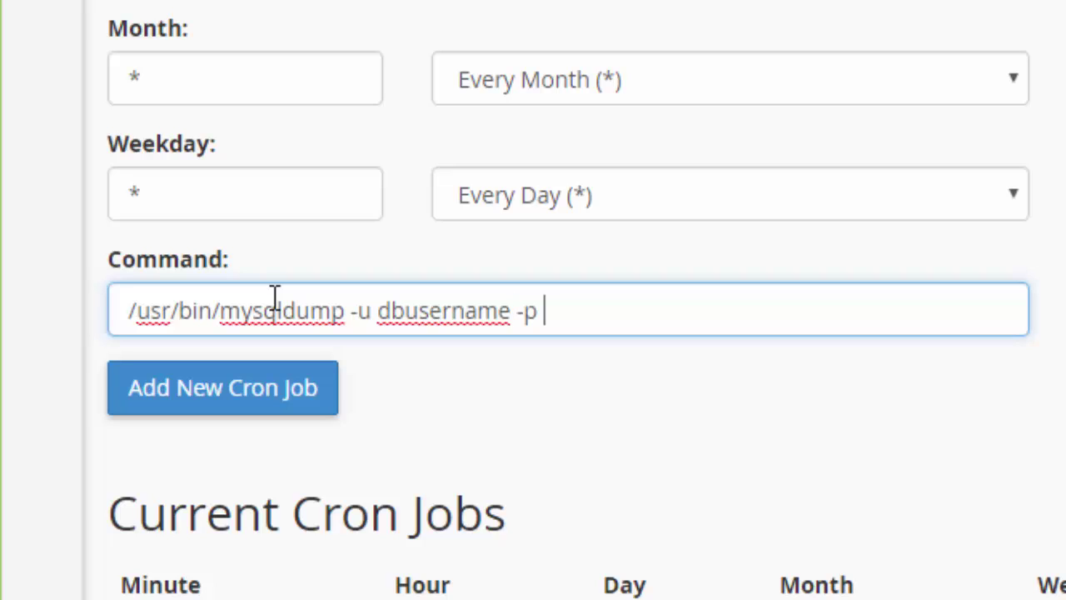
pyautogui.write(" 'dbpassword")
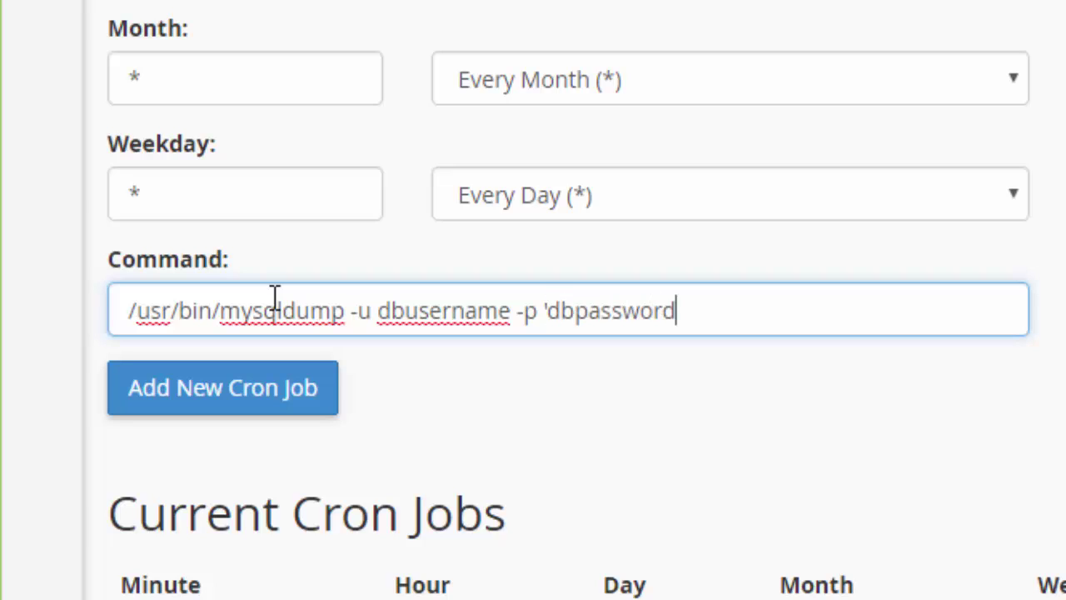
pyautogui.write("' d")
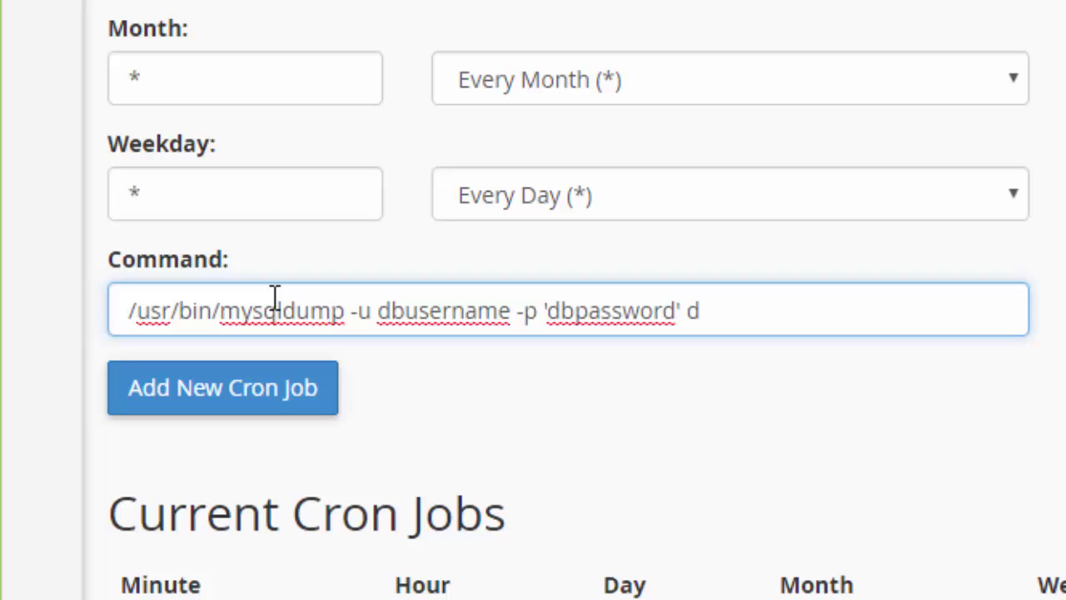
pyautogui.write('bname')
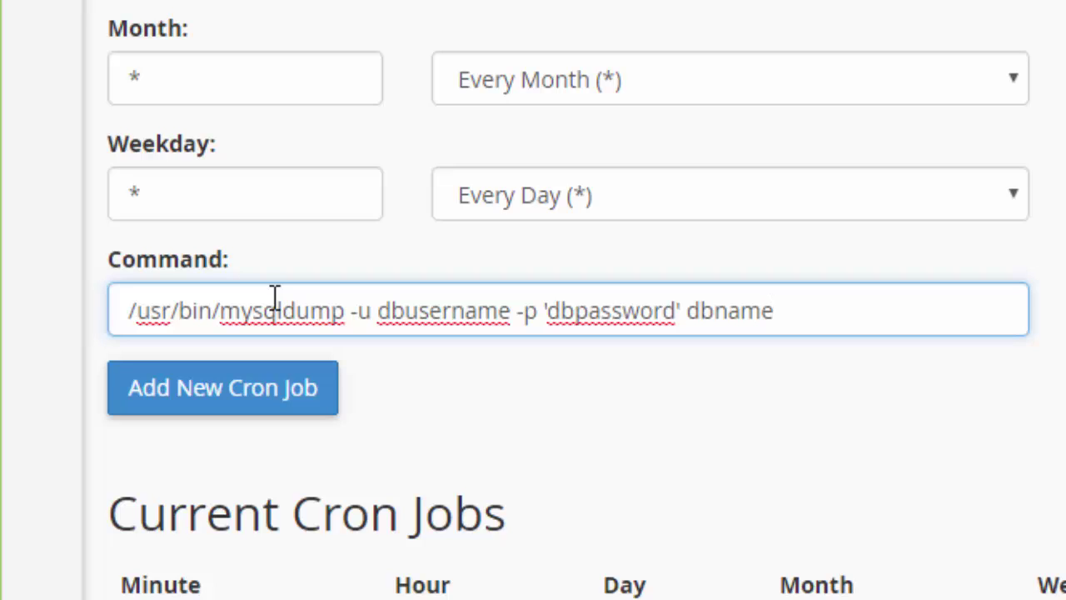
pyautogui.write('> /path')
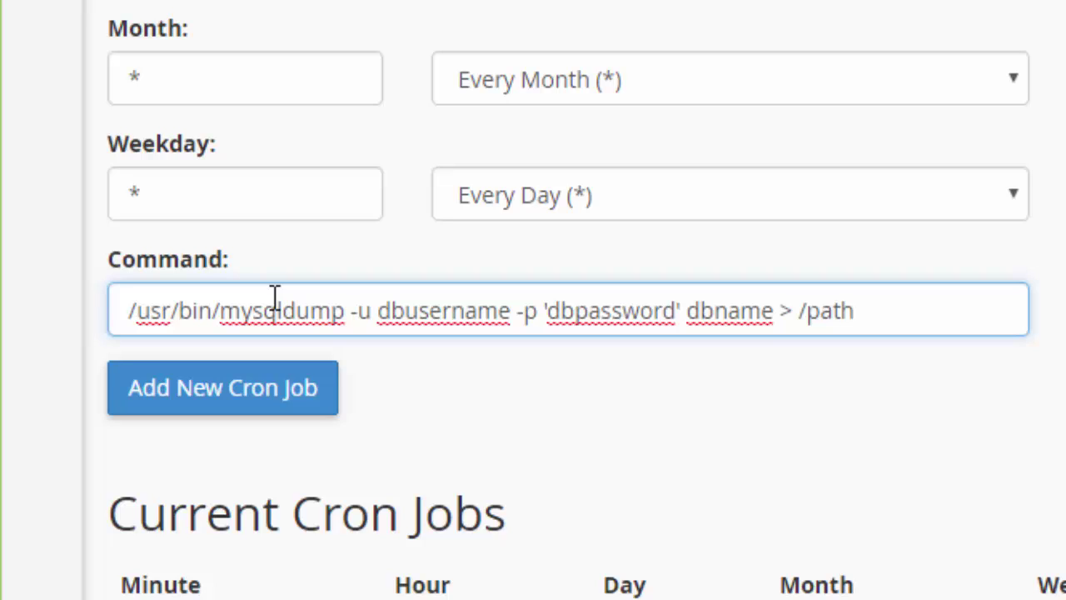
pyautogui.write('/')
pyautogui.write('bac')
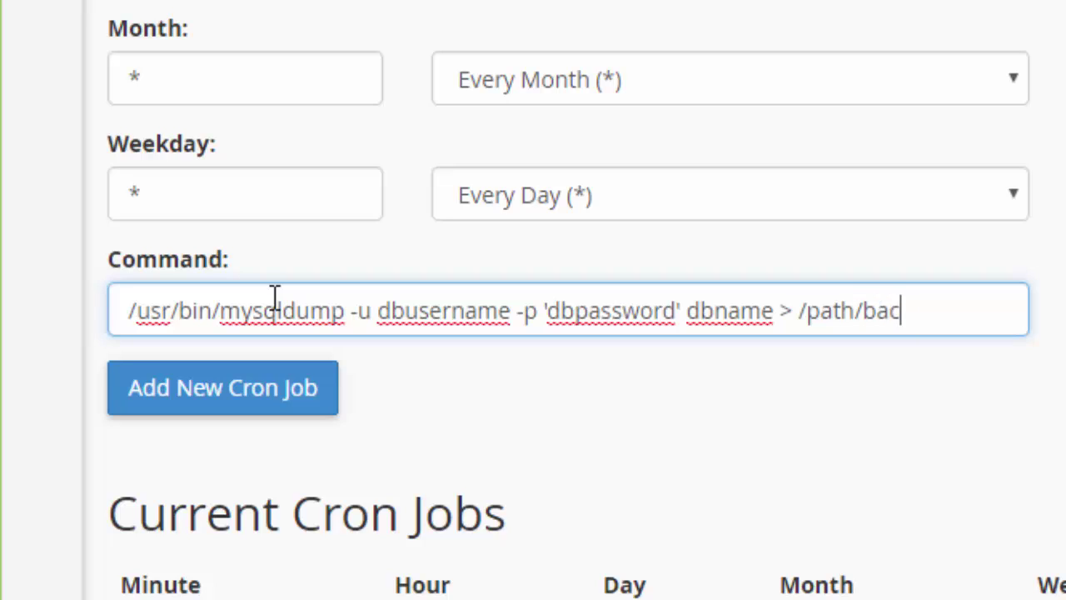
pyautogui.write('kup.sql')
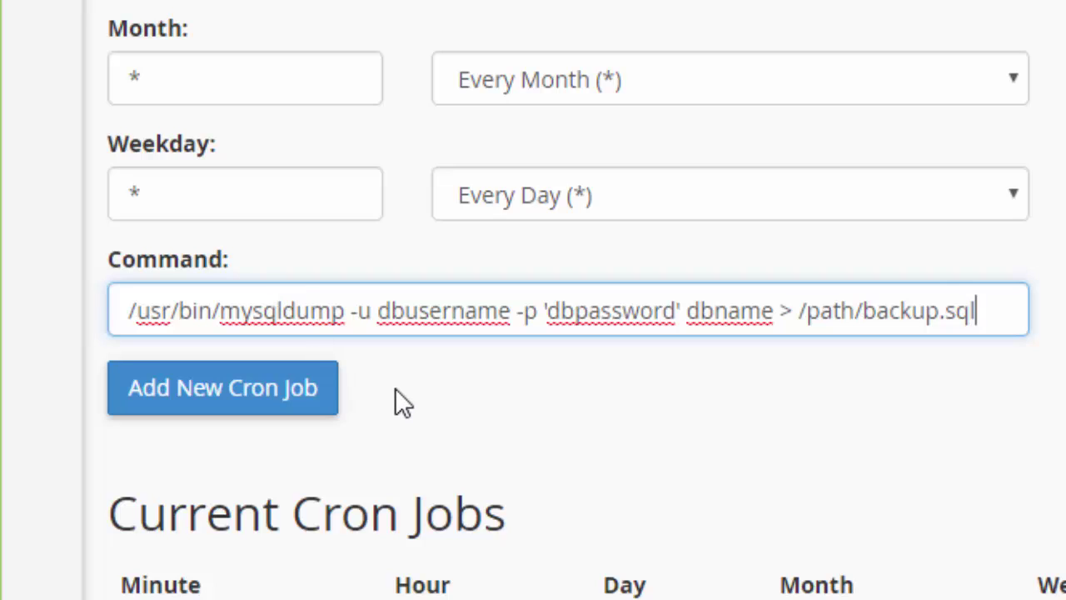
pyautogui.click(265, 381)
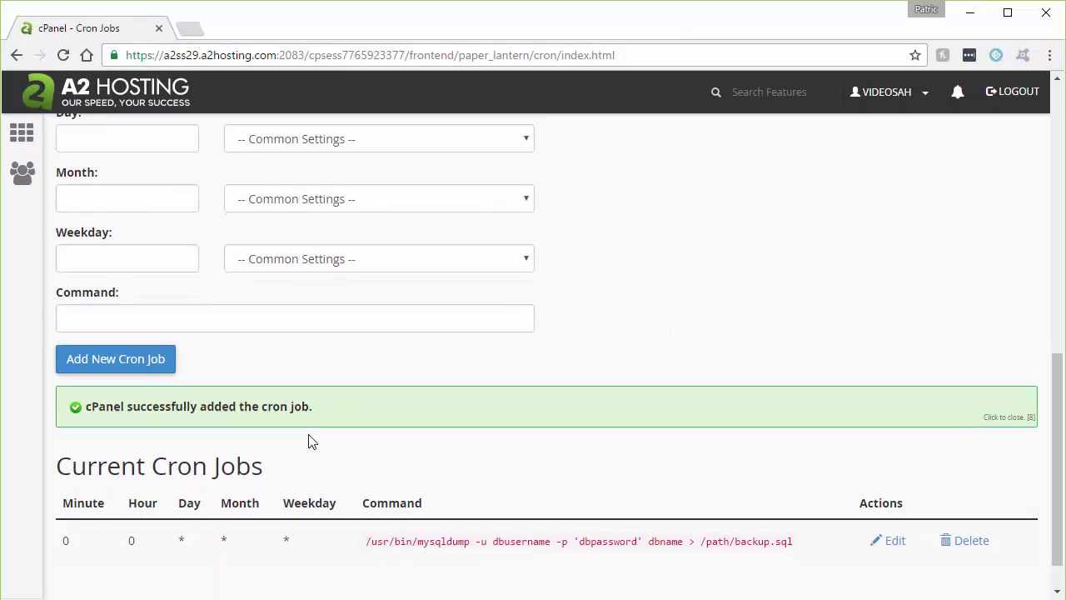
pyautogui.scroll(-2, 309, 440)
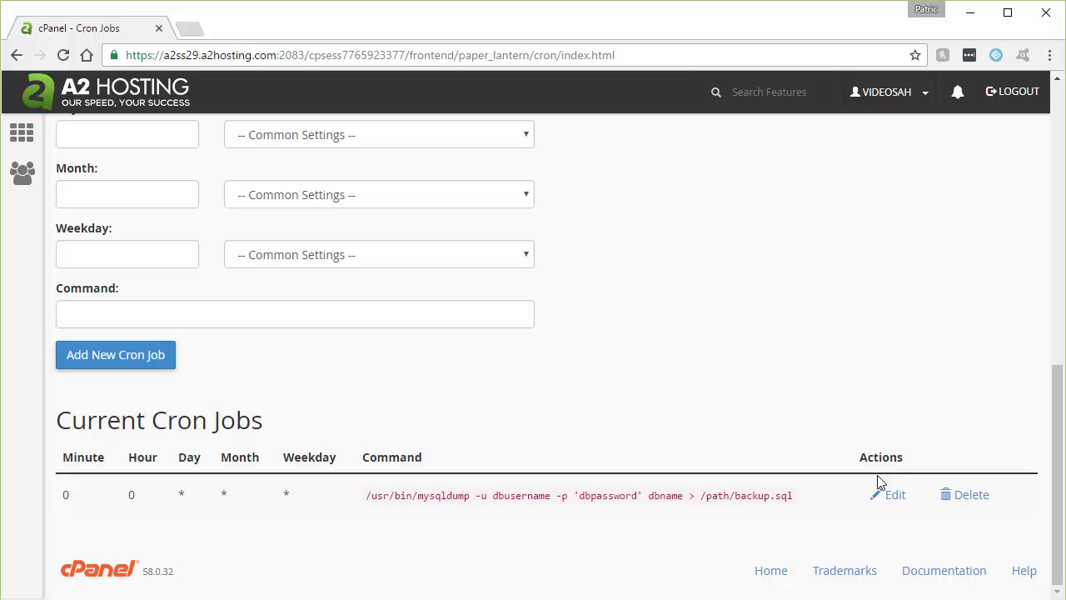
pyautogui.scroll(8, 762, 421)
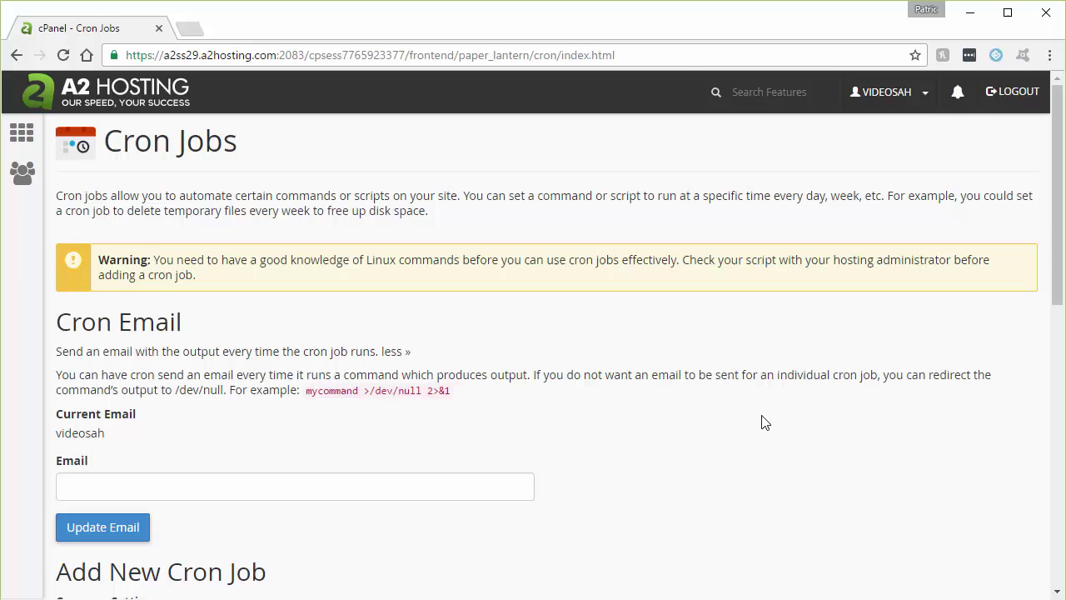
# Return to the cPanel home page and launch File Manager for the home directory
pyautogui.click(26, 136)
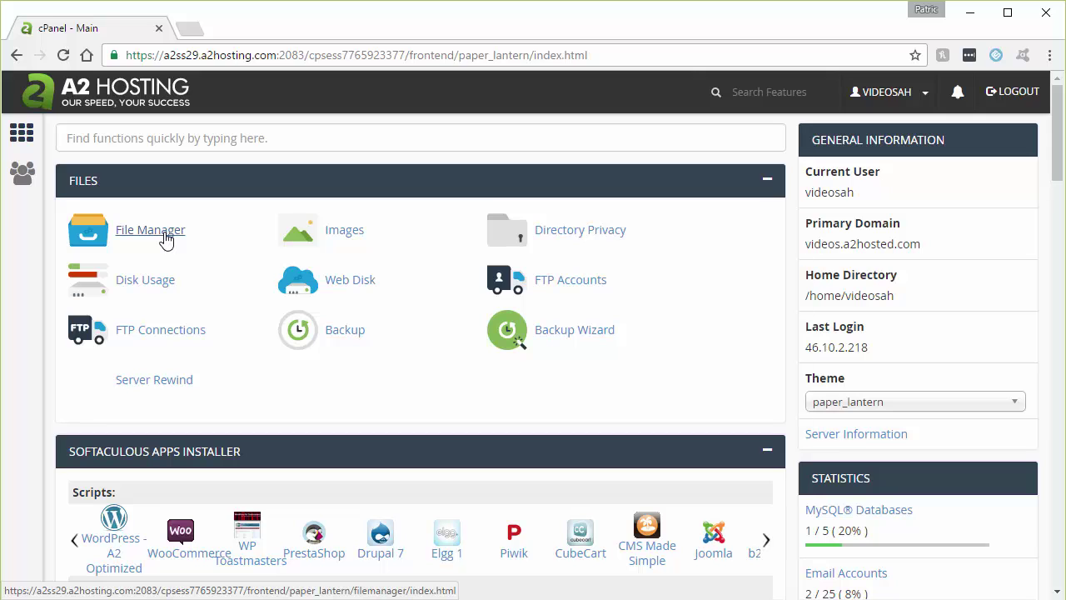
pyautogui.click(166, 240)
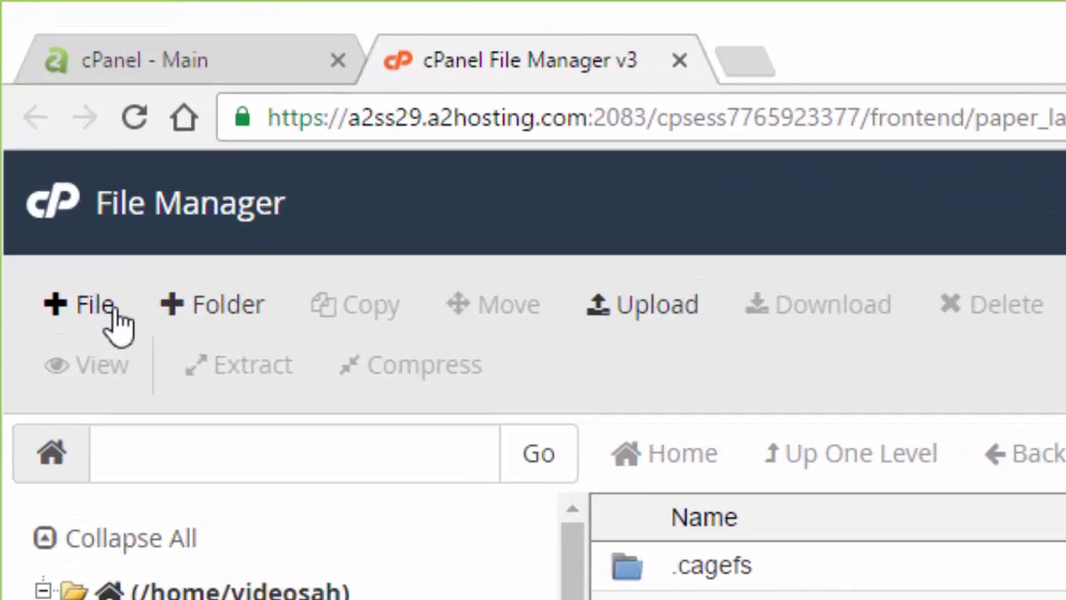
# Create a new file named .my.cnf with the + File tool
pyautogui.click(107, 306)
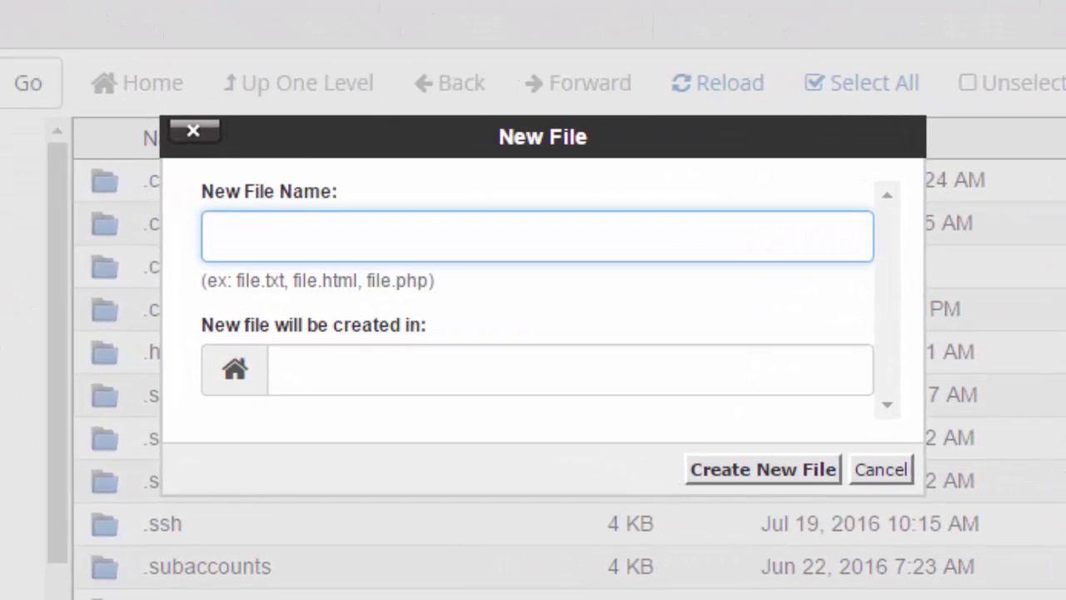
pyautogui.write('.my.cnf')
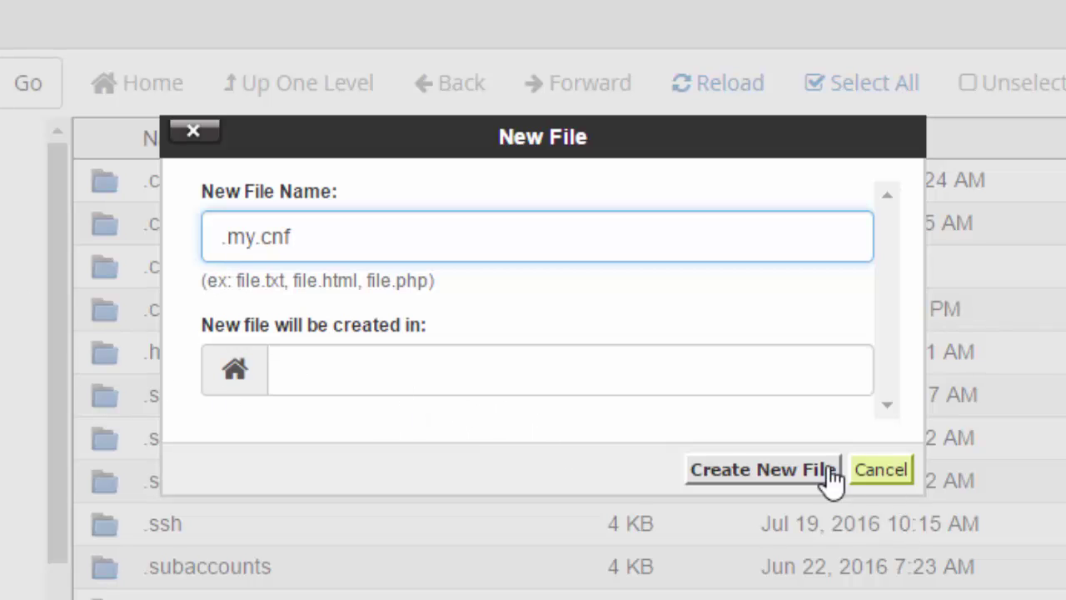
pyautogui.click(786, 469)
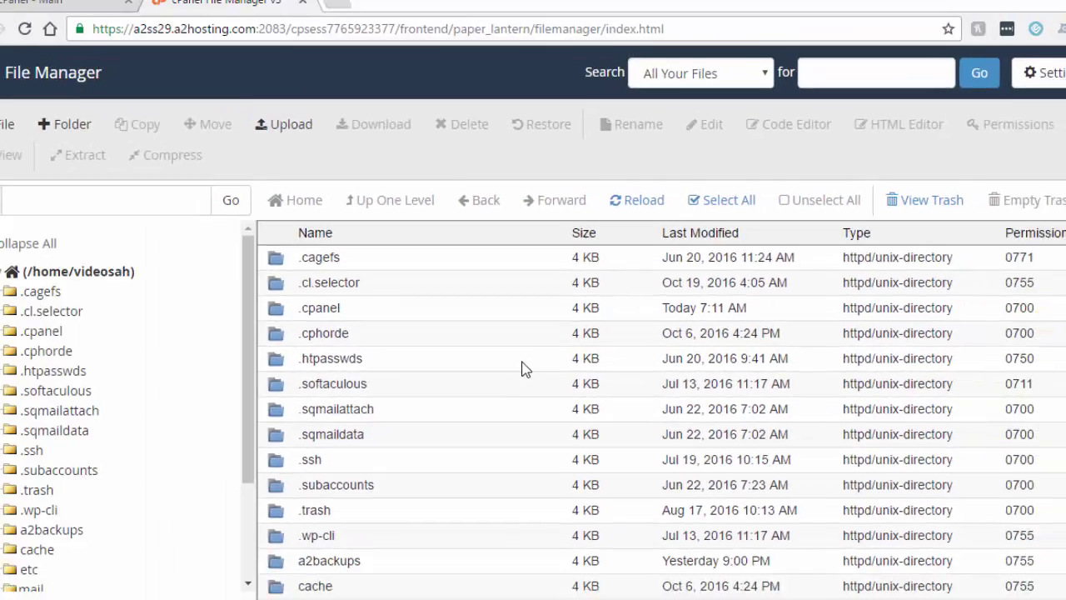
# Scroll to the 0-byte .my.cnf file in the listing and select it
pyautogui.scroll(-3, 523, 368)
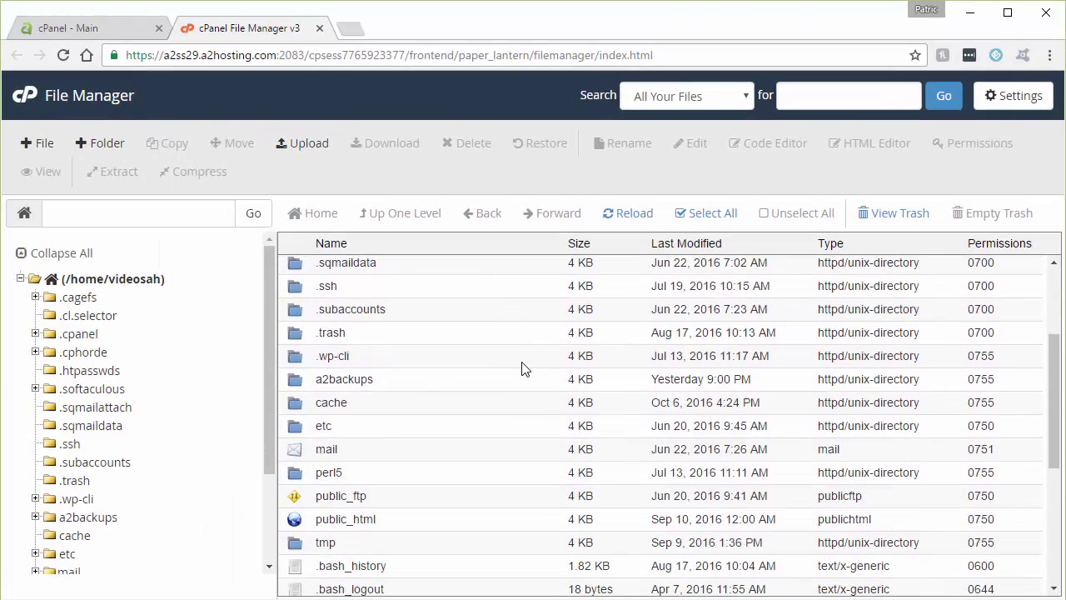
pyautogui.scroll(-3, 523, 368)
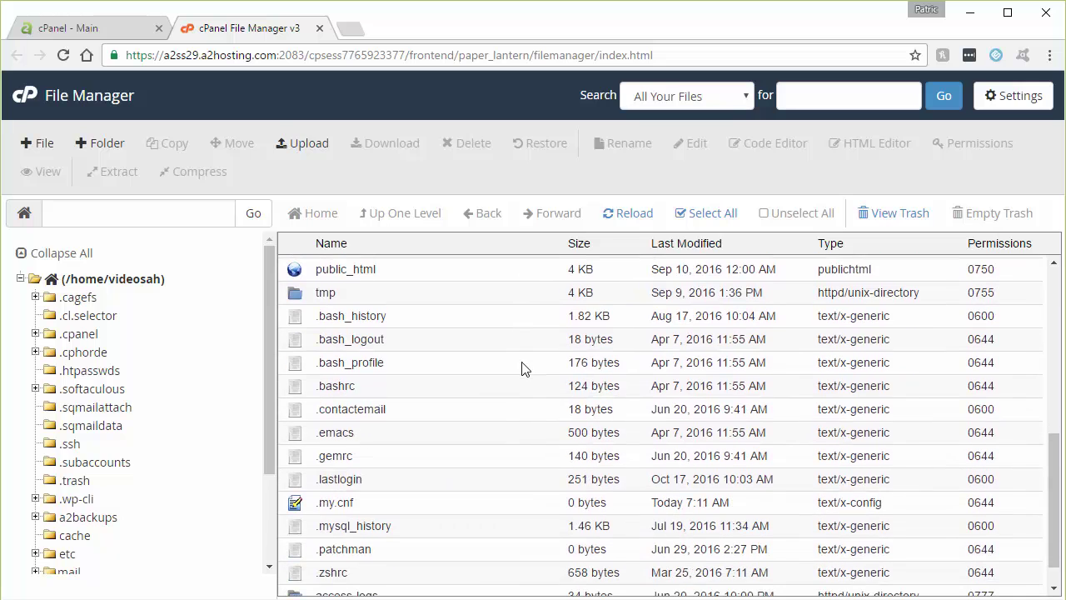
pyautogui.click(293, 504)
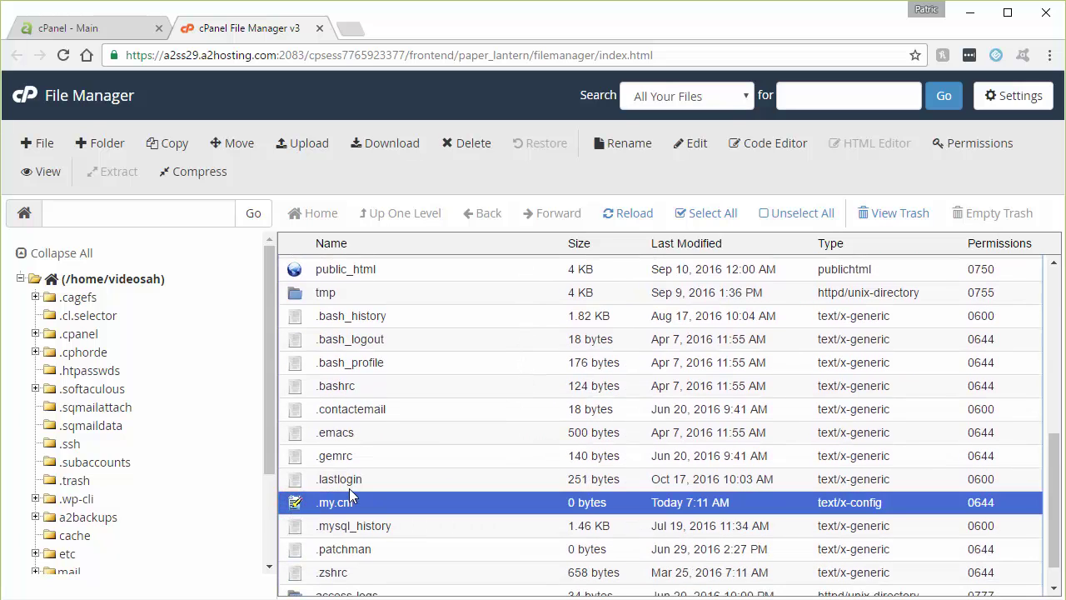
# Edit .my.cnf to contain a [client] section with the database user, password and host = localhost
pyautogui.click(698, 144)
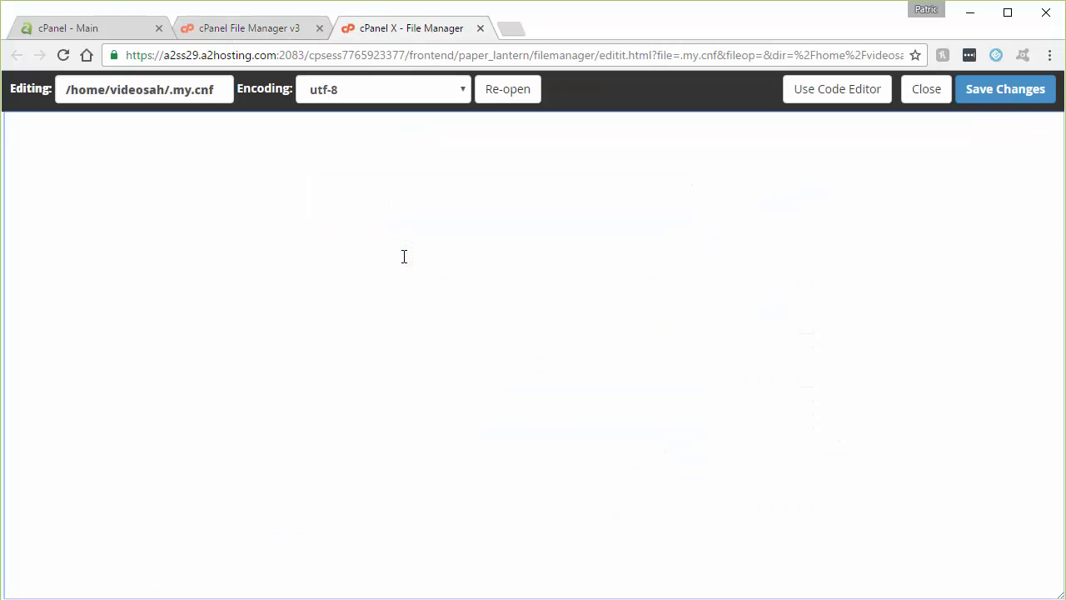
pyautogui.write('[clie')
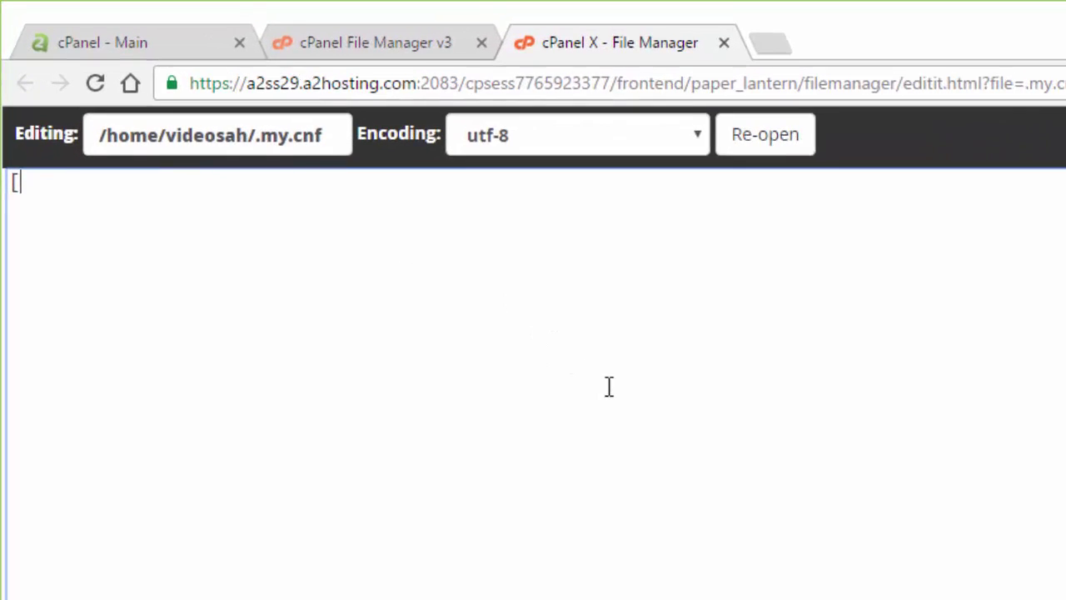
pyautogui.write('nt]')
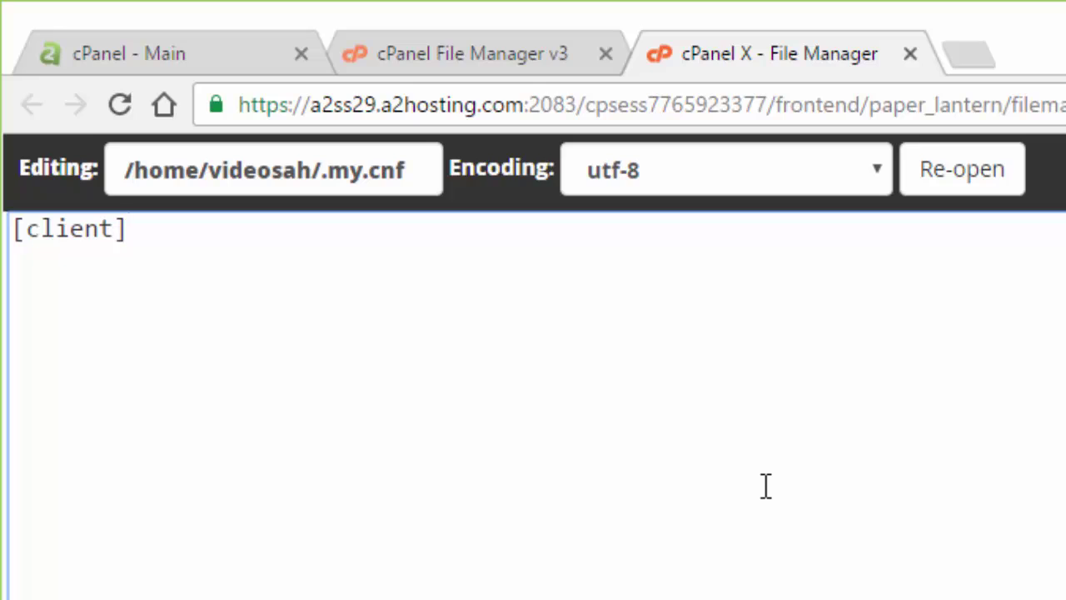
pyautogui.press('Return')
pyautogui.write('user ')
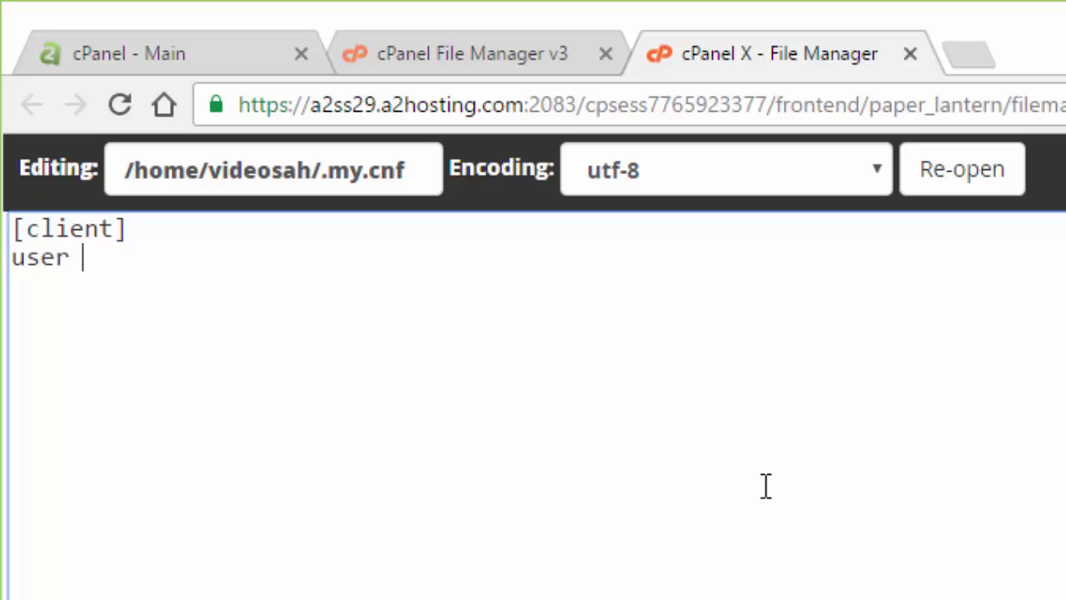
pyautogui.write('= dbusername')
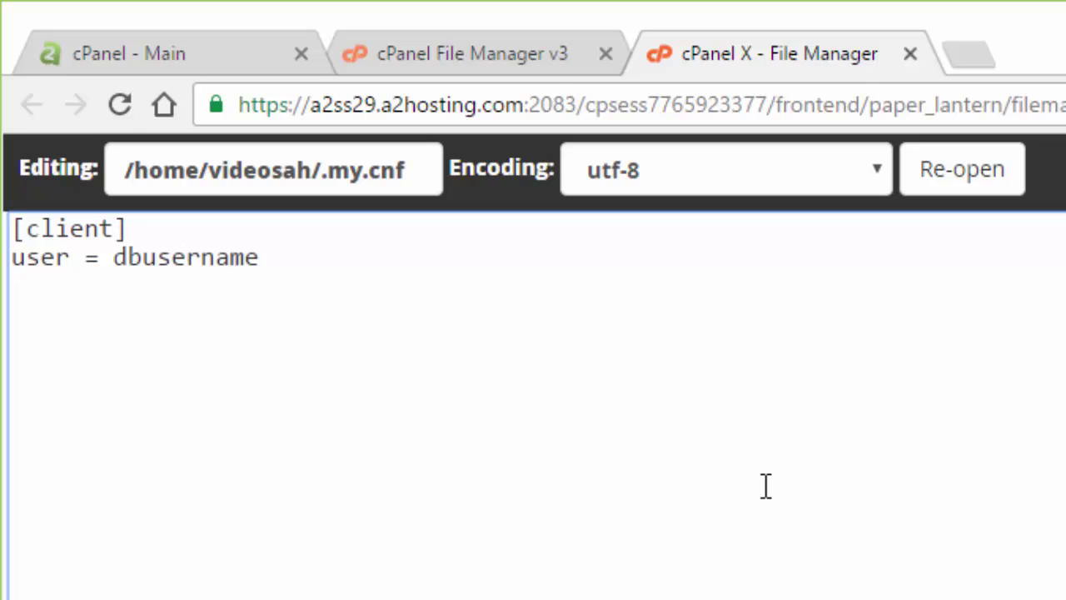
pyautogui.press('Return')
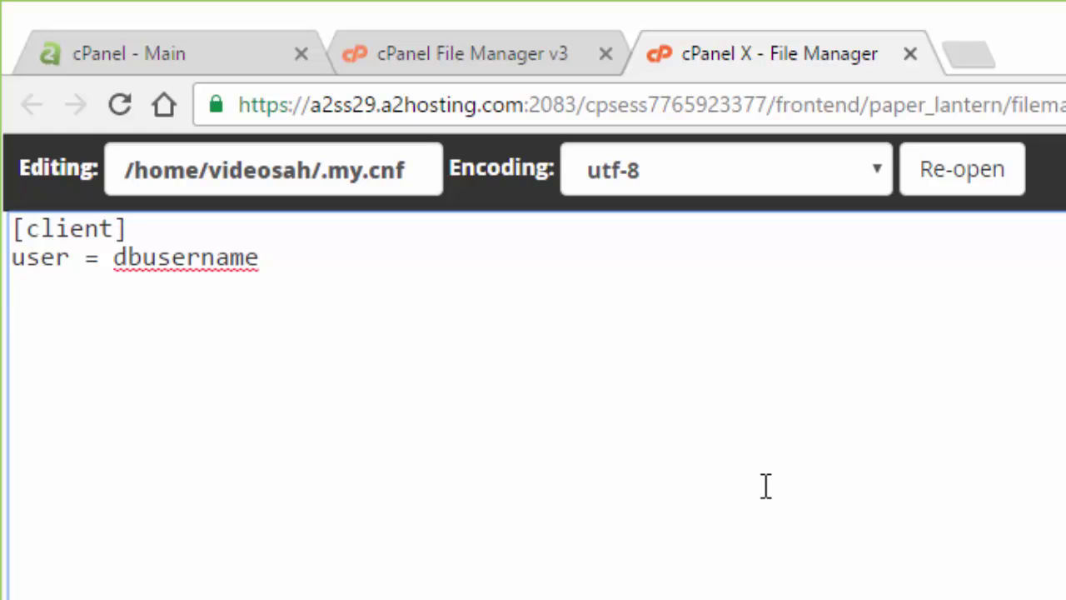
pyautogui.write('password = "')
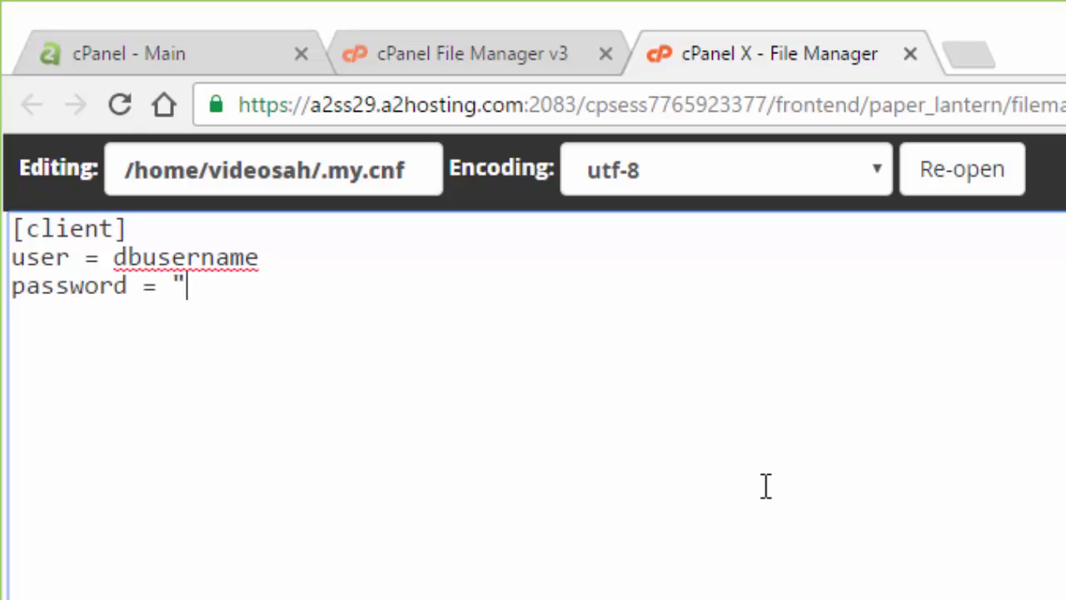
pyautogui.write('dbpassword" ')
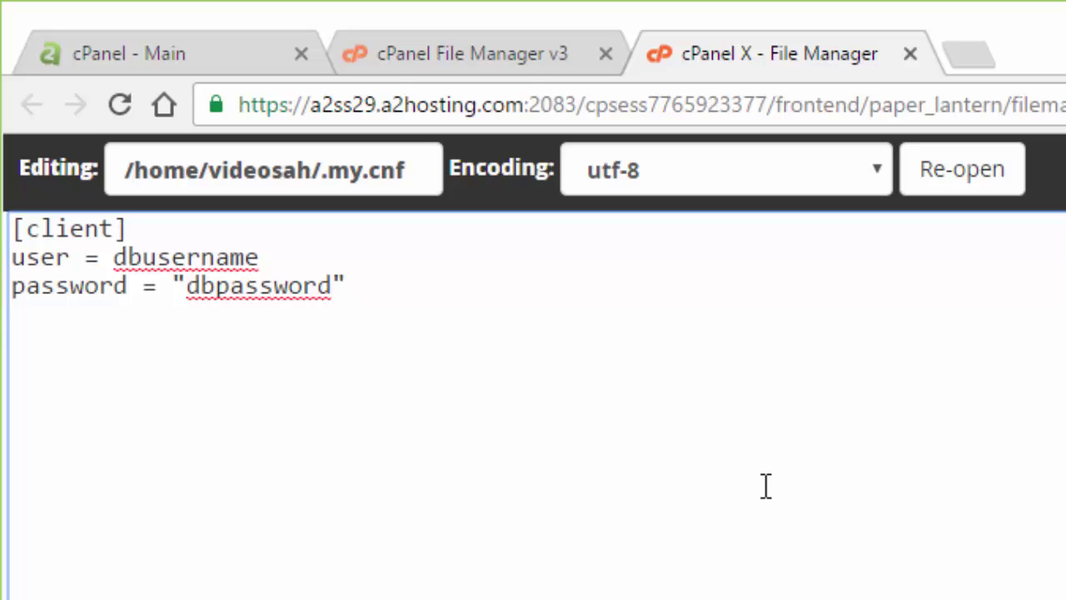
pyautogui.write('host = localhost')
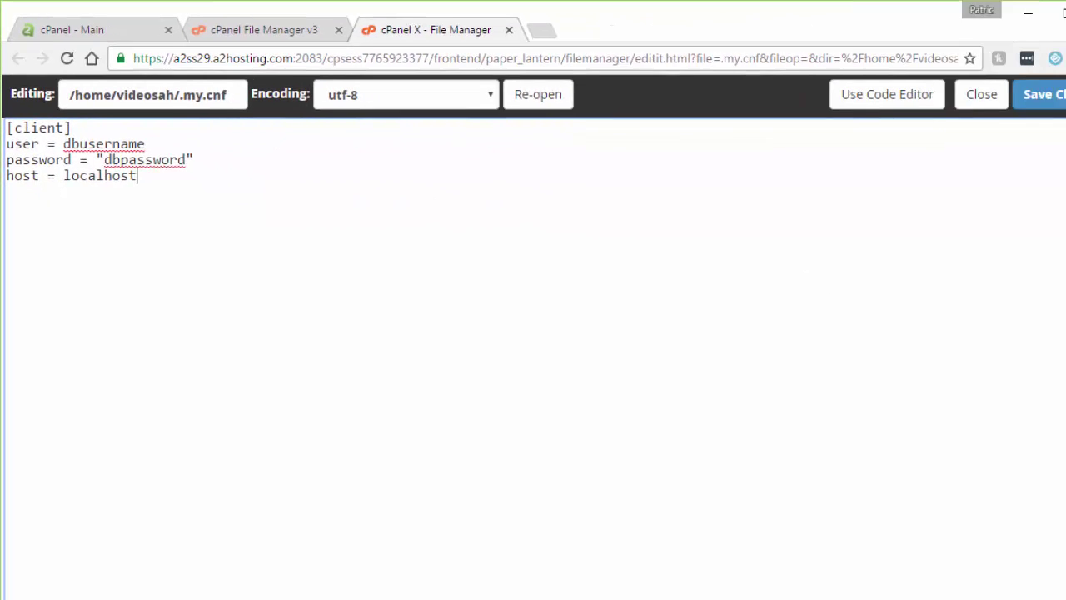
# Save .my.cnf, then close the editor and the File Manager tab
pyautogui.click(1006, 96)
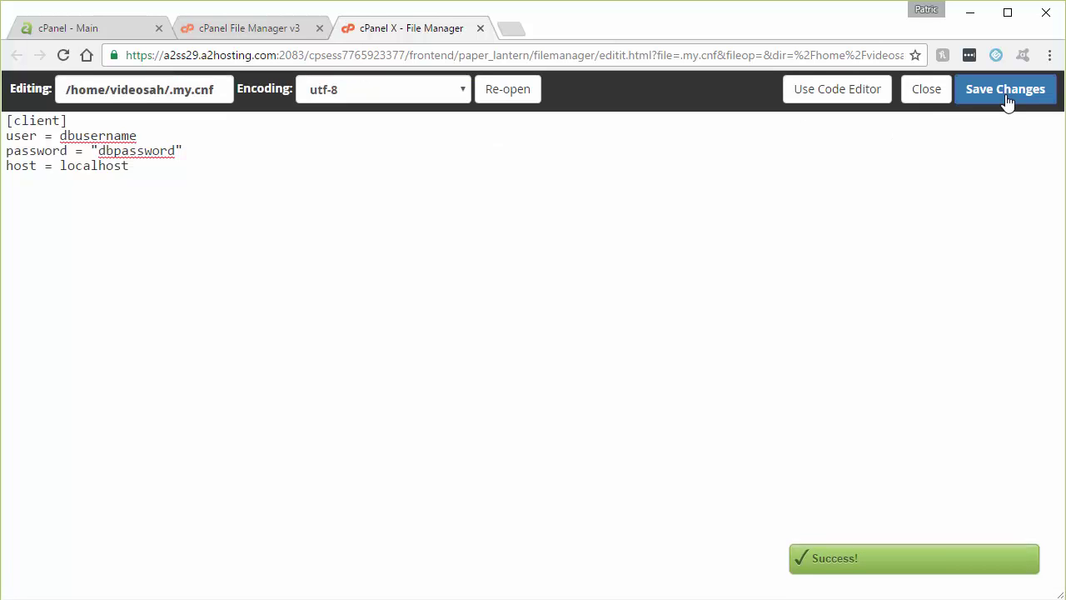
pyautogui.click(926, 96)
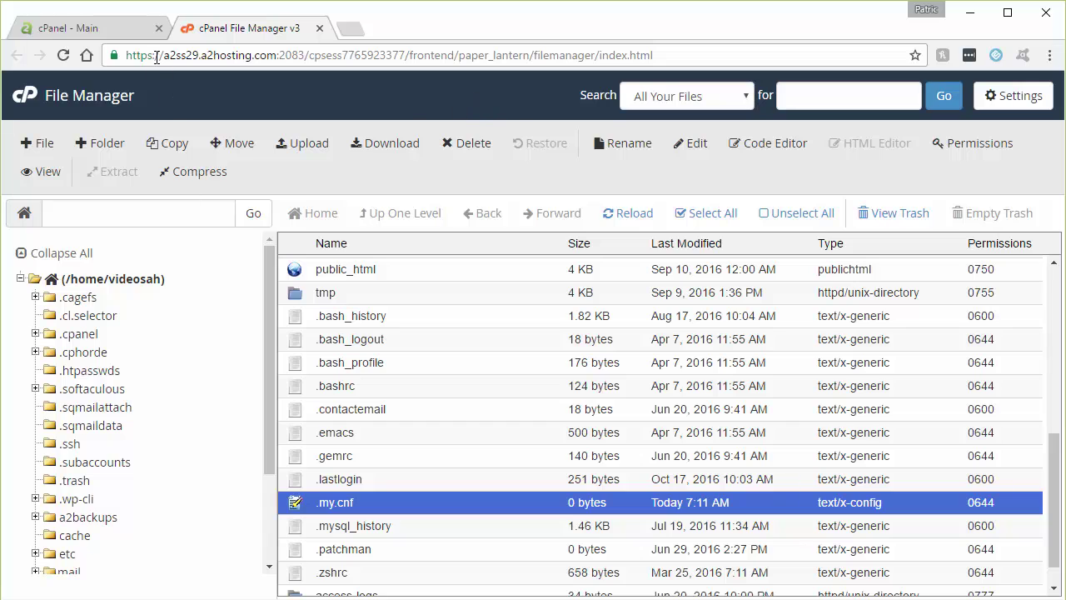
pyautogui.click(320, 28)
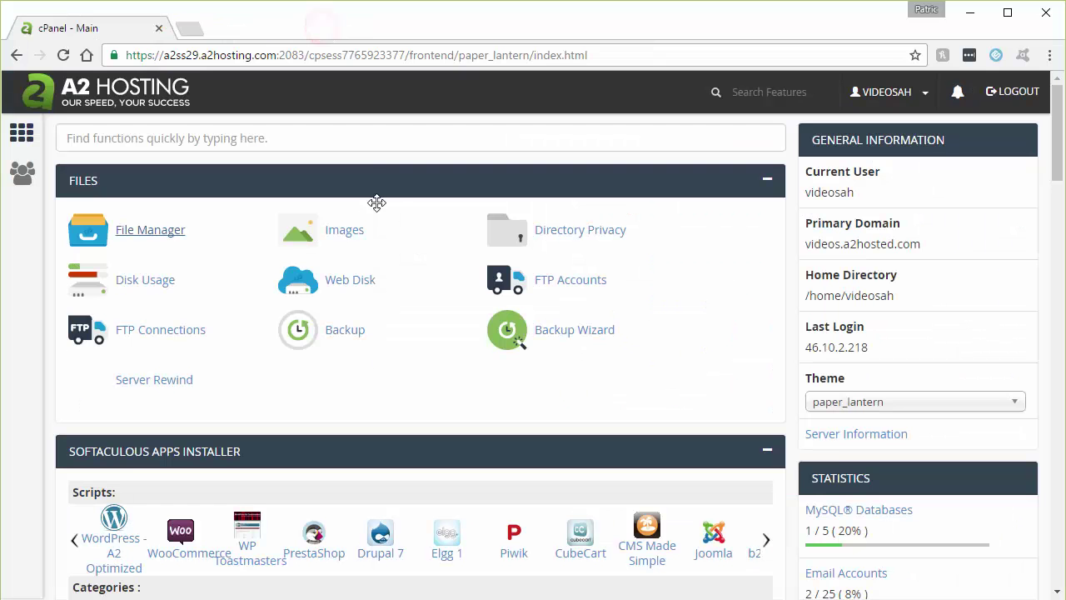
# Open the Cron Jobs page from the Advanced section of cPanel home
pyautogui.scroll(-4, 282, 331)
pyautogui.scroll(-10, 282, 332)
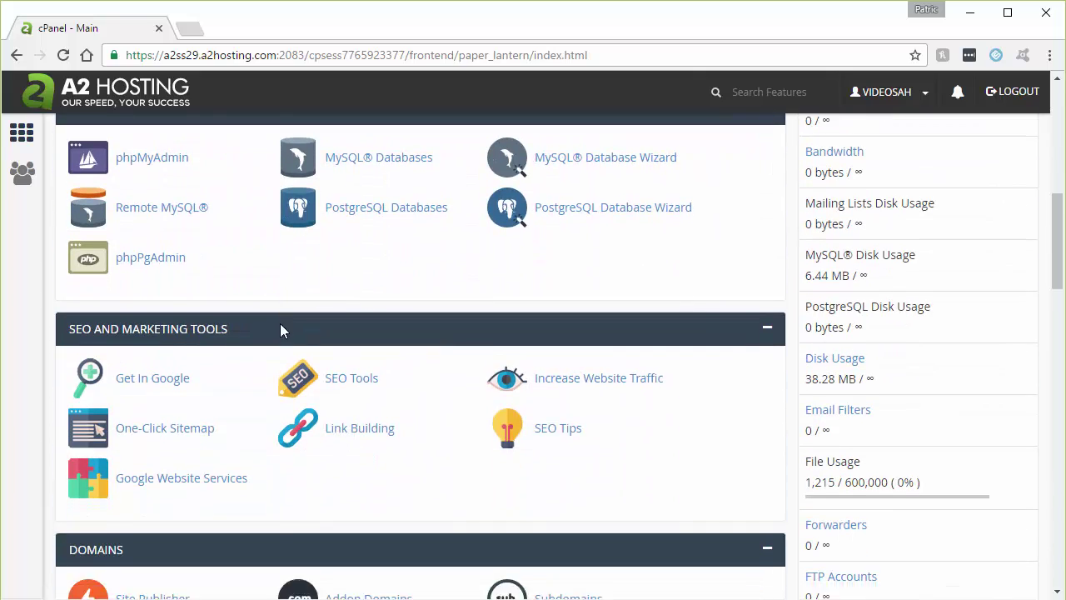
pyautogui.scroll(-12, 282, 331)
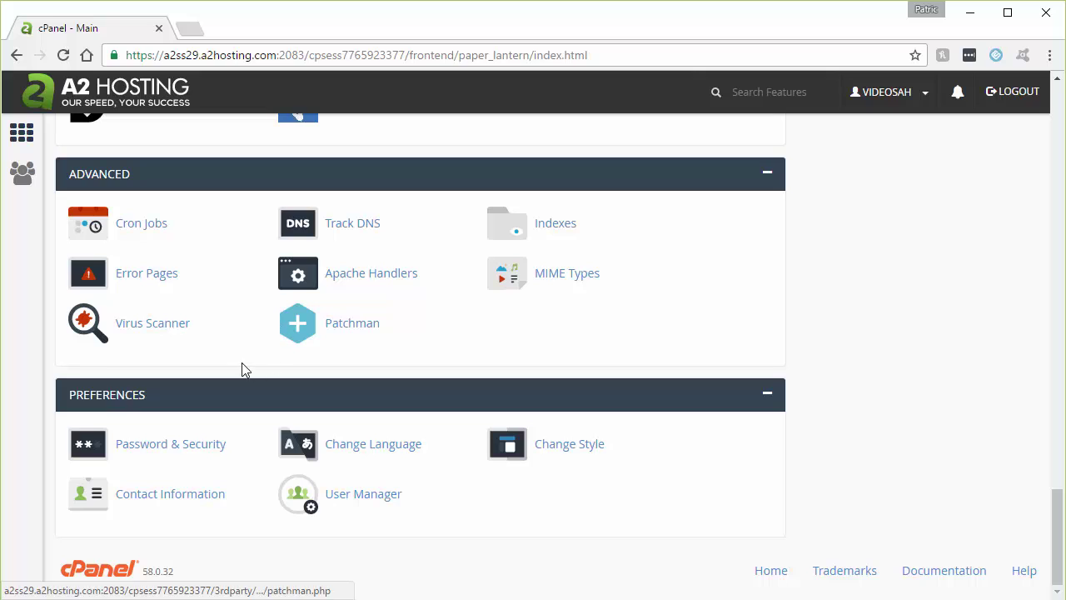
pyautogui.click(155, 229)
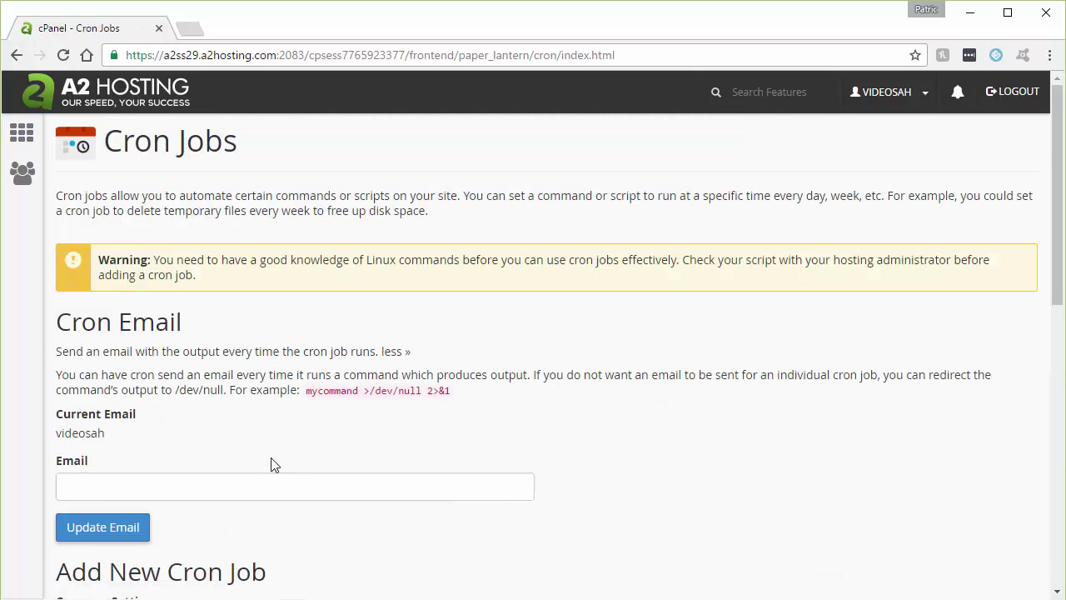
# Set the new cron job's schedule to Once Per Day
pyautogui.scroll(-3, 223, 464)
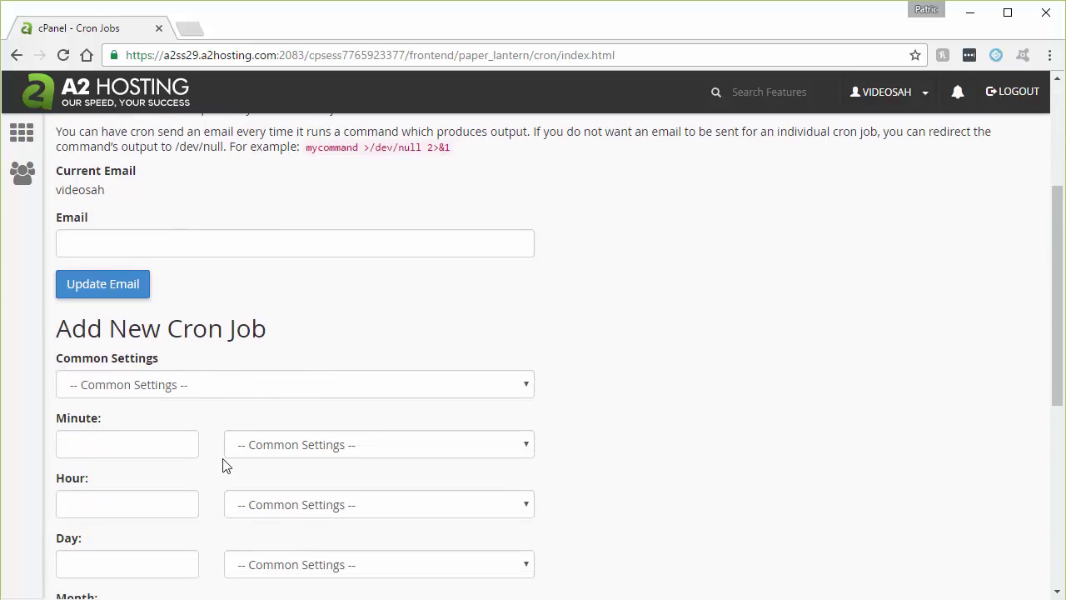
pyautogui.click(175, 378)
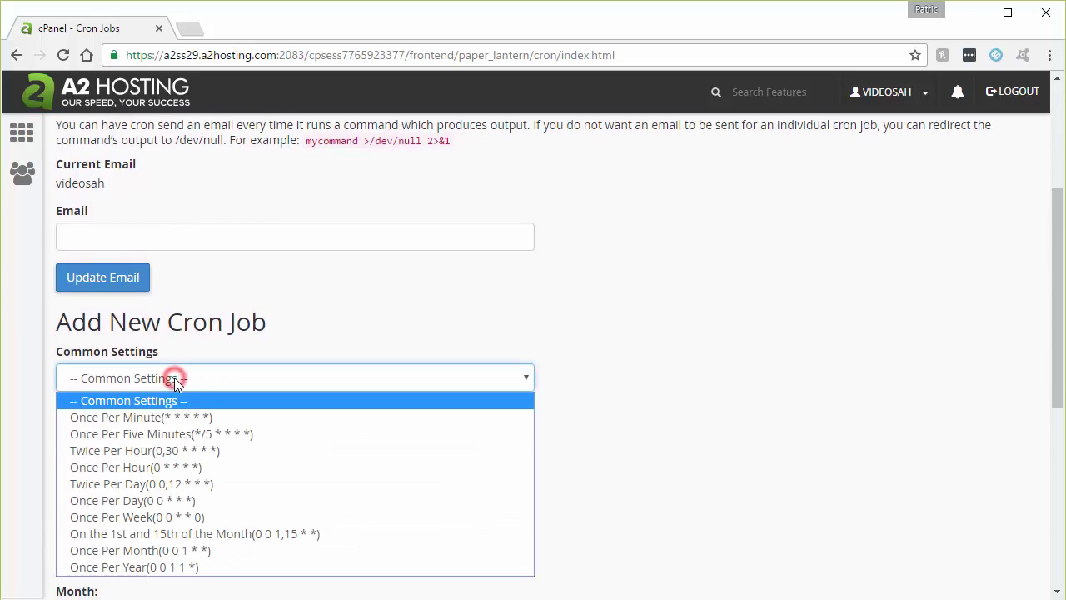
pyautogui.click(161, 499)
# Enter the credential-free command mysqldump dbname > /path/backup.sql
pyautogui.scroll(-1, 327, 494)
pyautogui.scroll(-3, 326, 495)
pyautogui.click(298, 406)
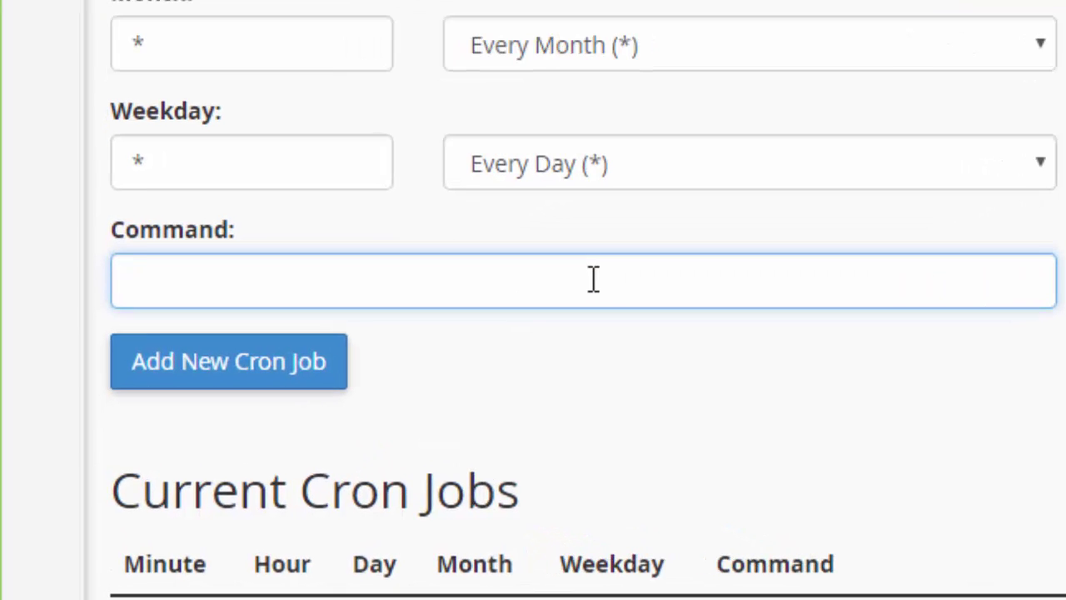
pyautogui.write('mysql')
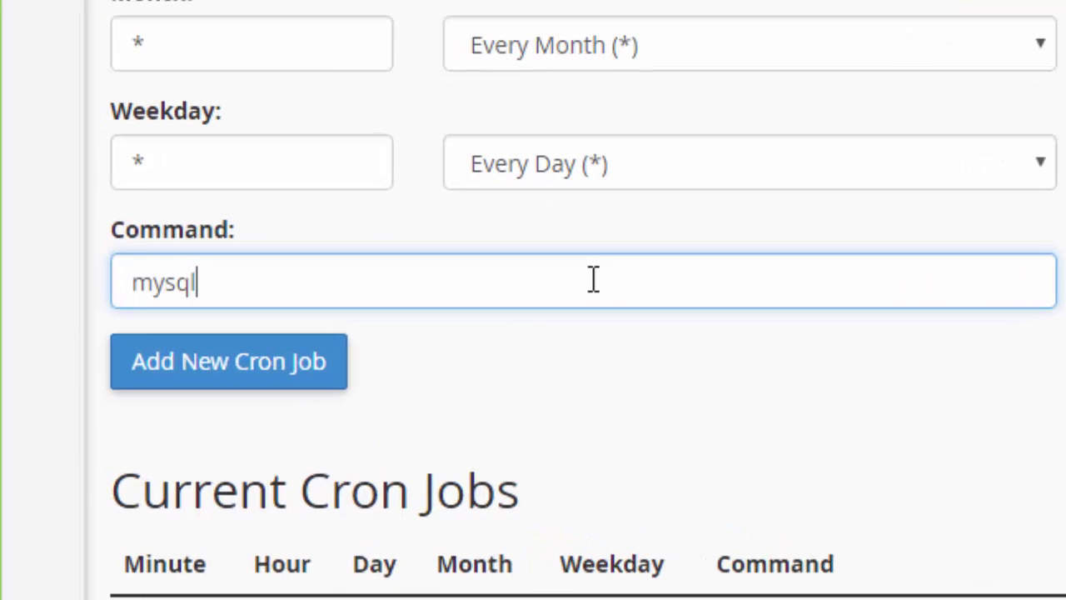
pyautogui.write('dump ')
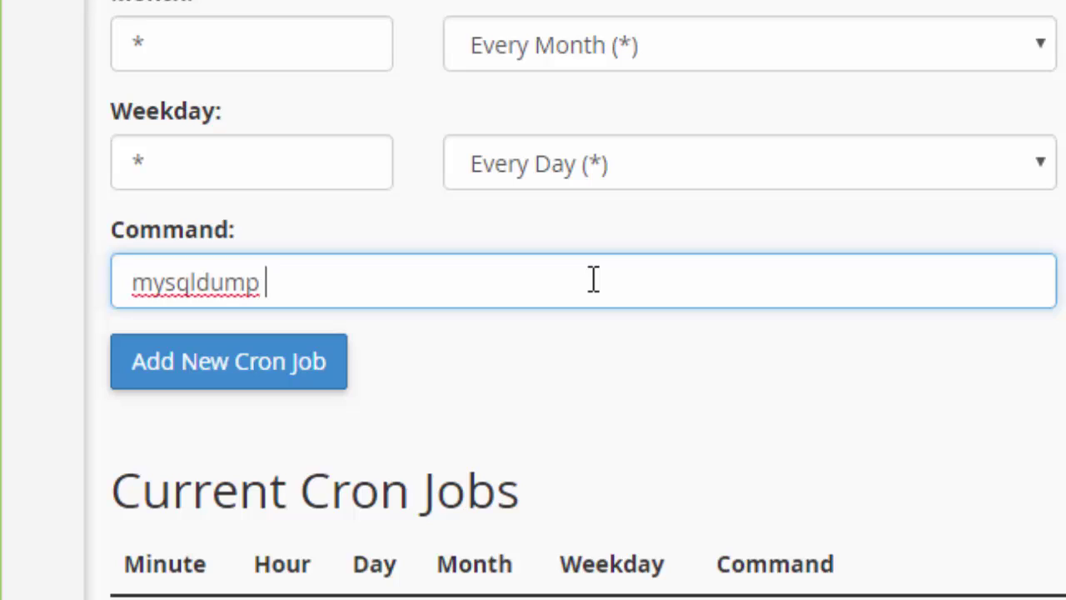
pyautogui.write('dbname')
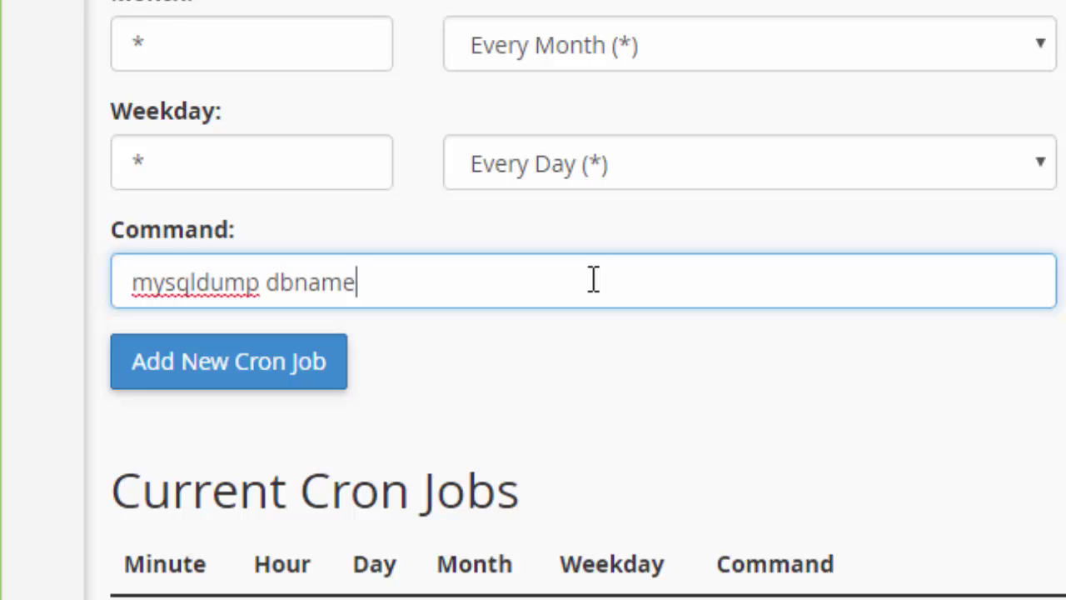
pyautogui.write(' >')
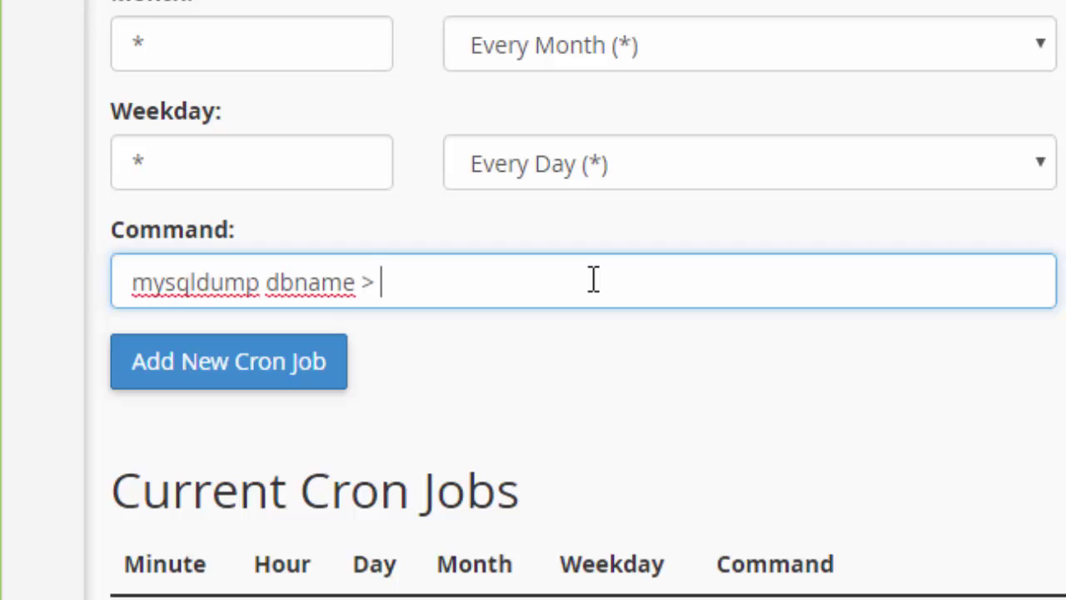
pyautogui.write(' /path')
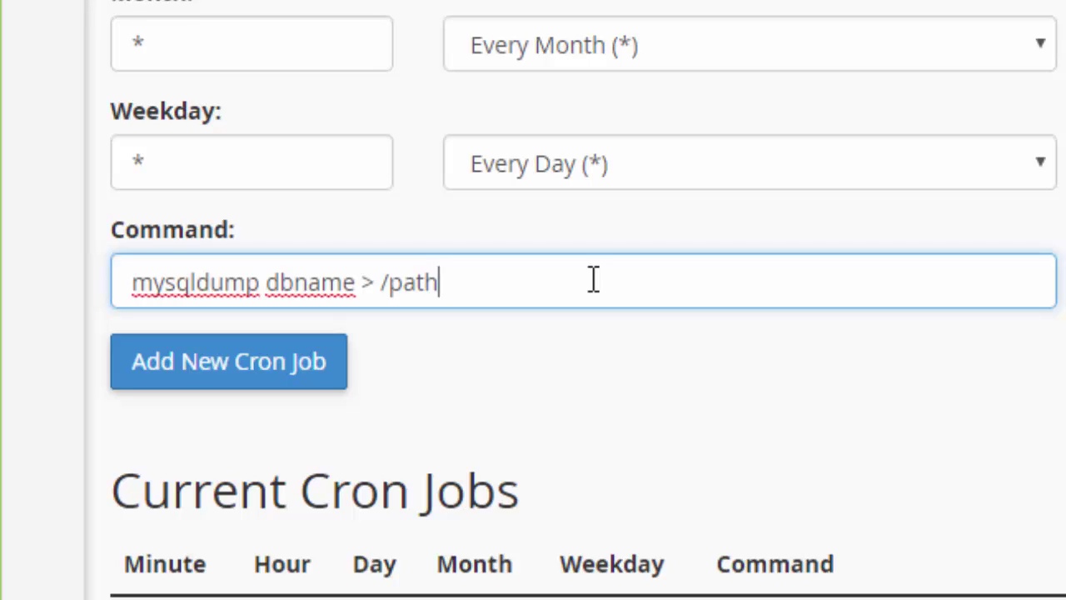
pyautogui.write('/backup.sql')
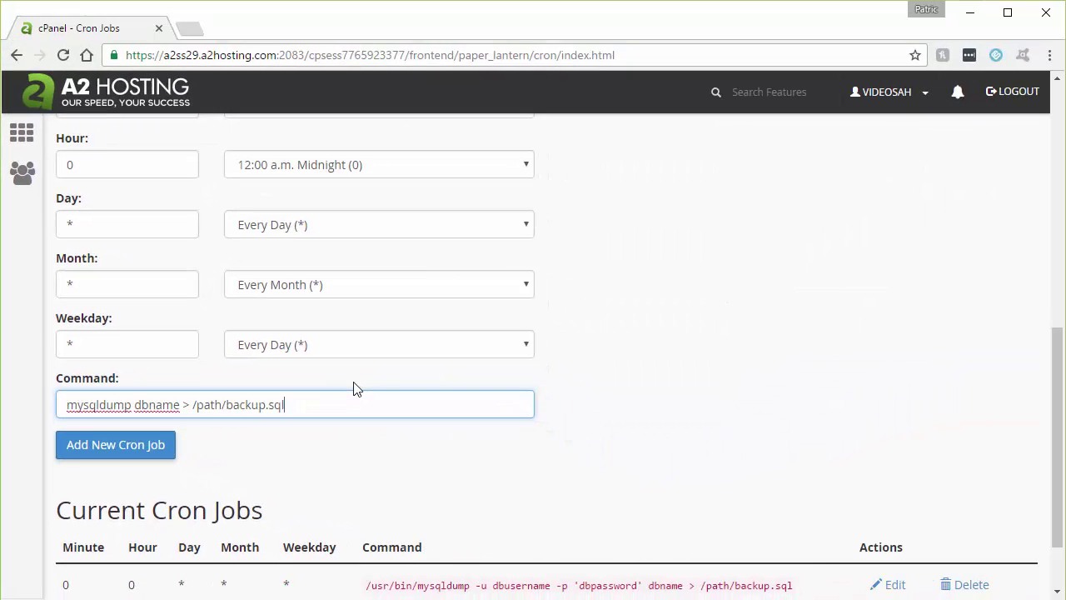
# Copy the >/dev/null 2>&1 example and append it to the cron command
pyautogui.scroll(3, 487, 412)
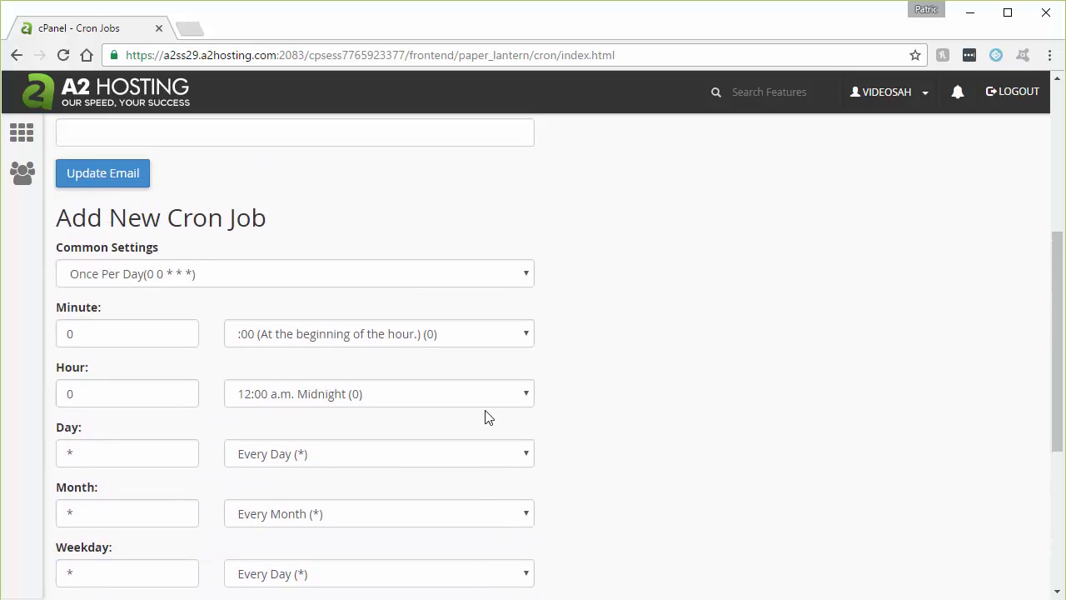
pyautogui.scroll(1, 488, 417)
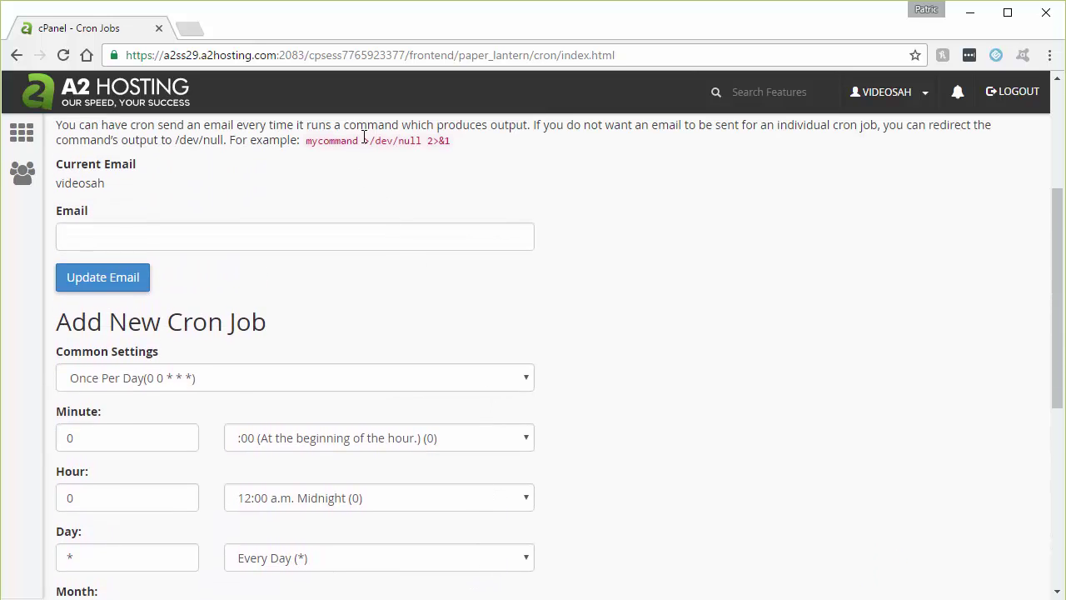
pyautogui.moveTo(364, 140); pyautogui.dragTo(454, 141)
pyautogui.hotkey('ctrl', 'c')
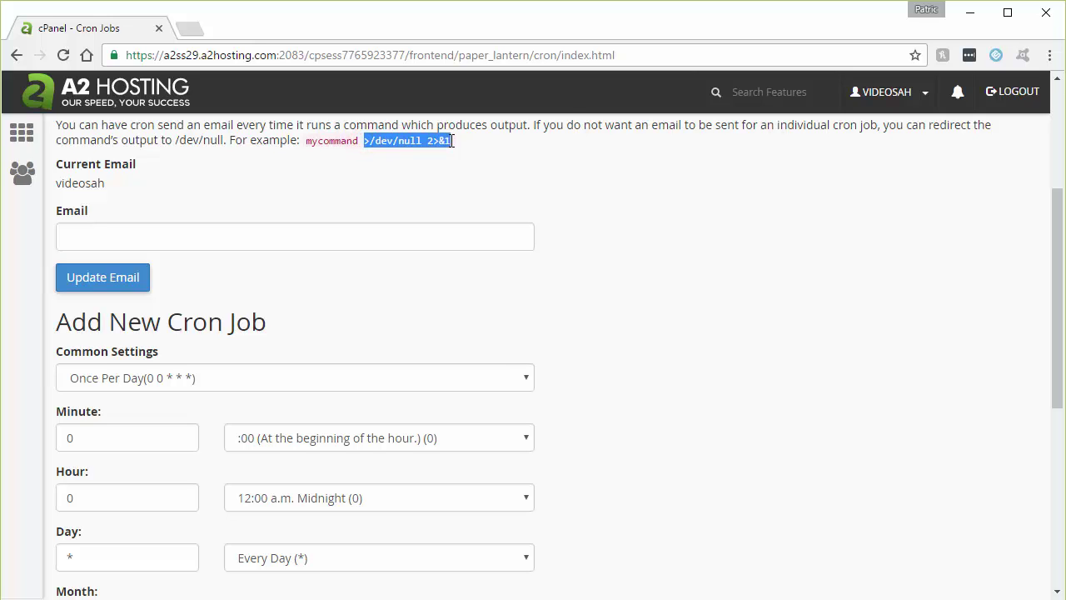
pyautogui.scroll(-5, 500, 405)
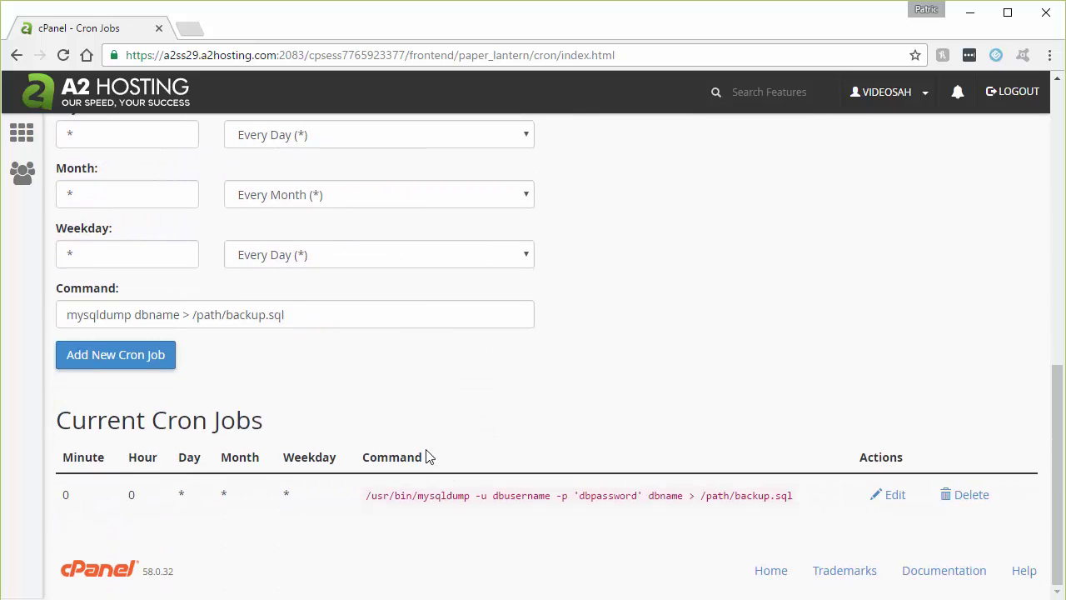
pyautogui.click(341, 316)
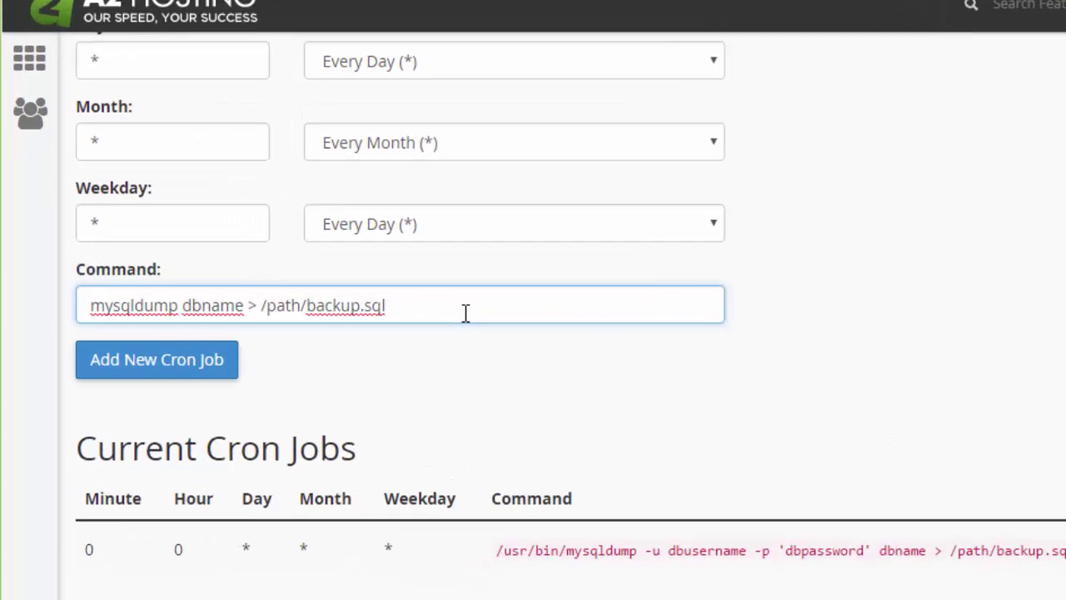
pyautogui.hotkey('ctrl', 'v')
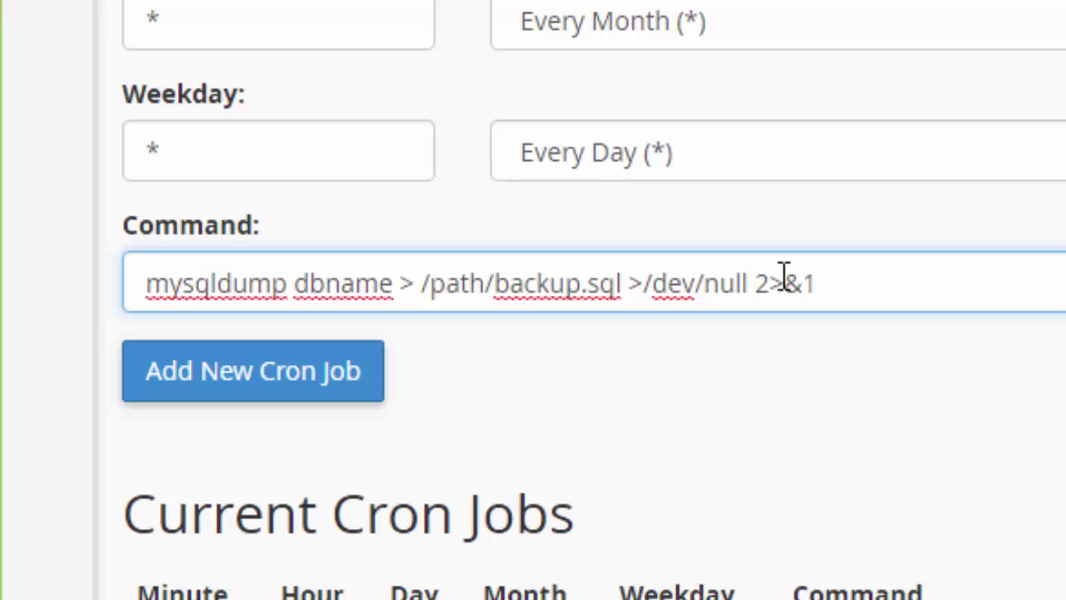
# Remove the appended >/dev/null 2>&1 redirect from the command again
pyautogui.click(630, 284)
pyautogui.moveTo(630, 284); pyautogui.dragTo(959, 263)
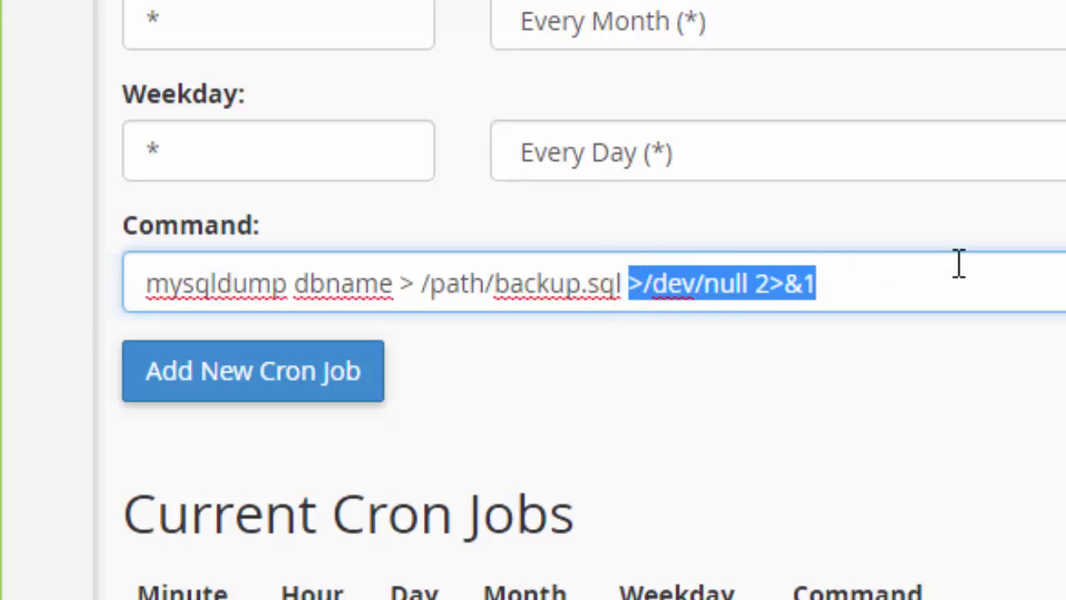
pyautogui.press('BackSpace')
pyautogui.press('BackSpace')
pyautogui.click(317, 383)
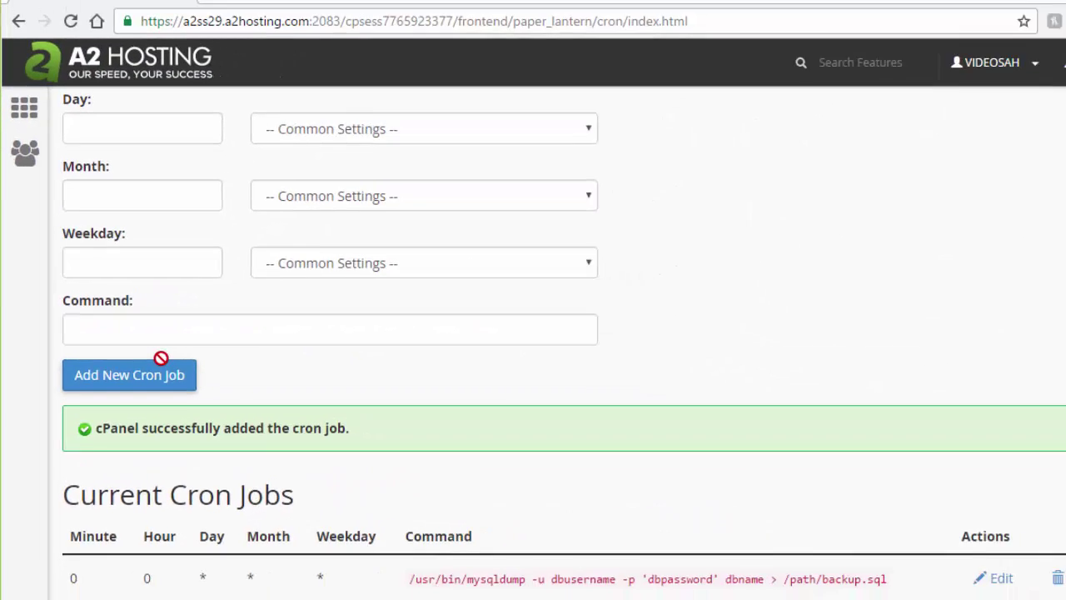
pyautogui.scroll(-2, 503, 472)
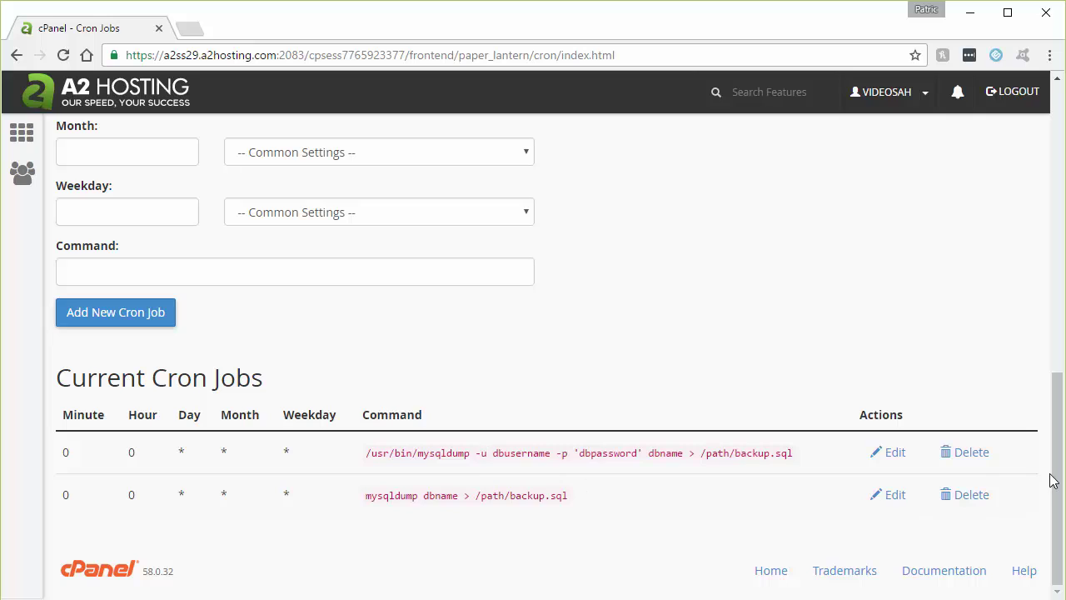
# Delete the old cron job that has inline database credentials in its command
pyautogui.click(960, 457)
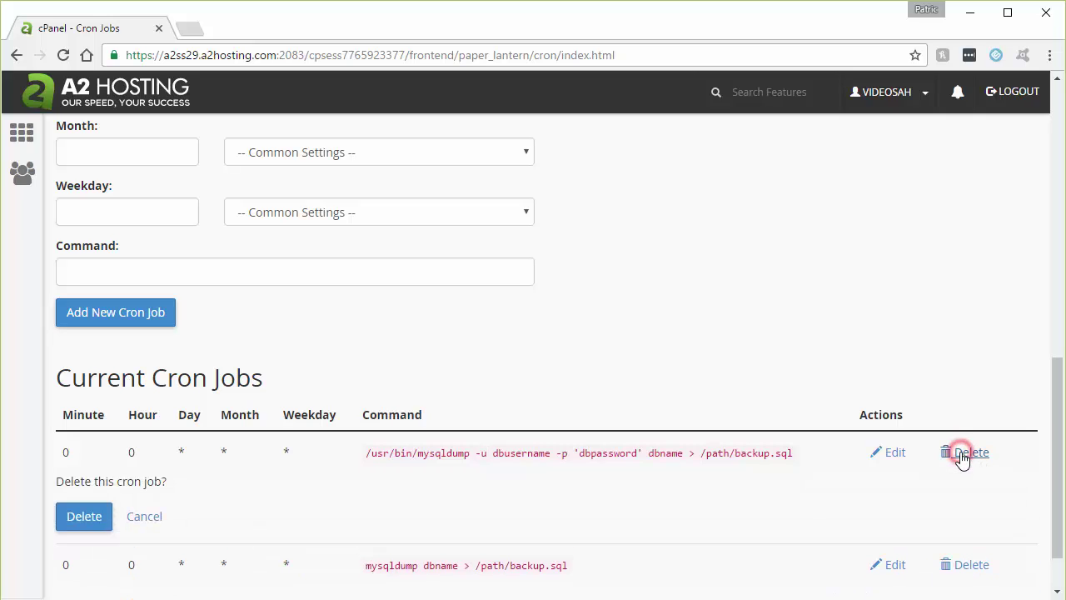
pyautogui.click(103, 525)
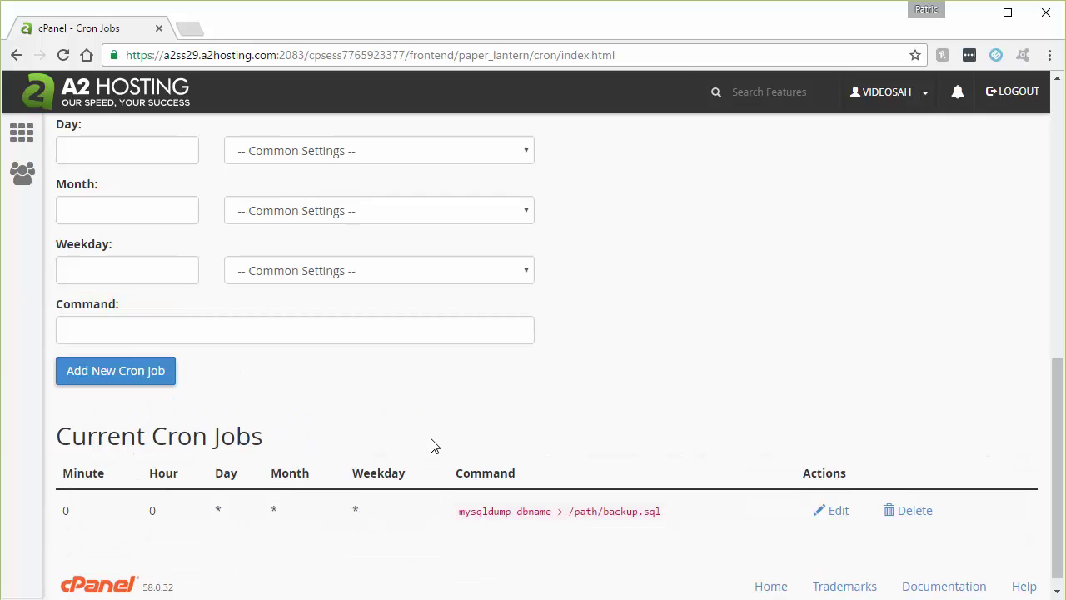